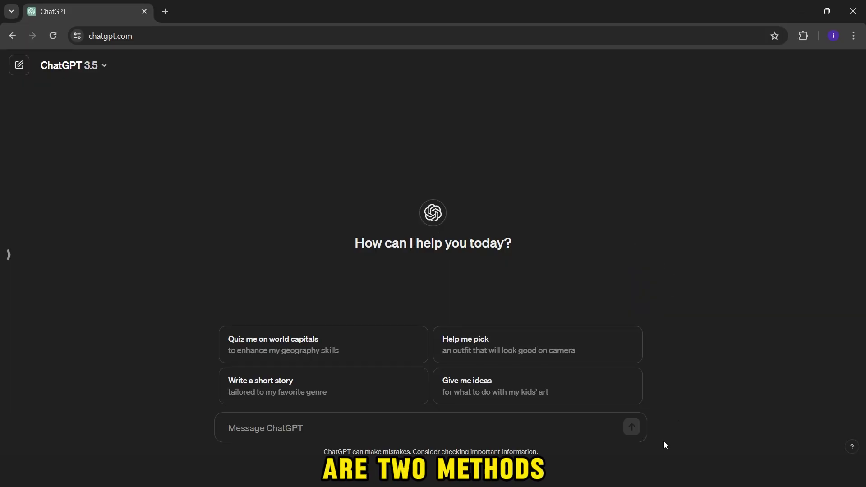
Step: Copy the basketball-player story prompt from Notepad and submit it to ChatGPT
key("alt+Tab")
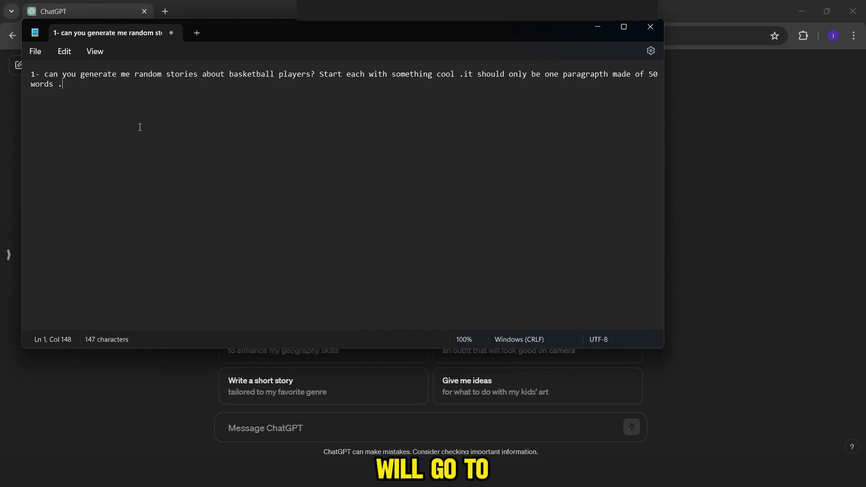
key("ctrl+a")
key("ctrl+c")
left_click(804, 245)
left_click(377, 435)
scroll(377, 435, "up", 3)
key("ctrl+v")
key("Return")
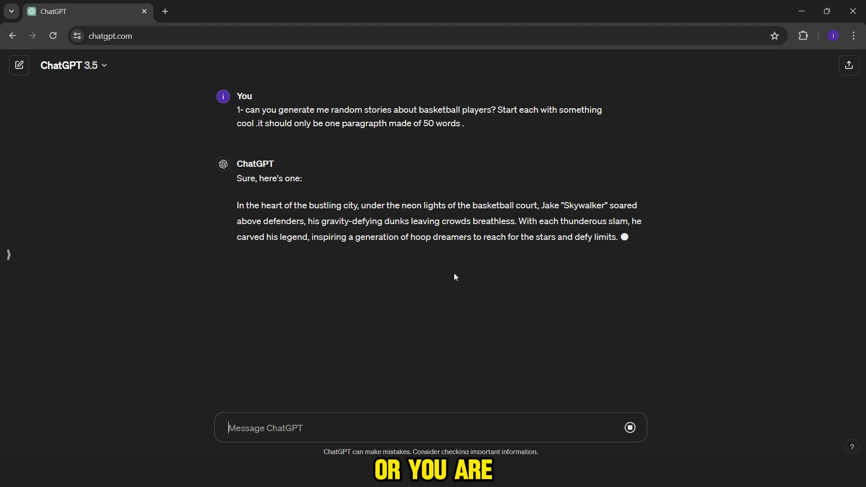
Step: Switch to YouTube and look through the search results for "story of lebron james"
key("alt+Tab")
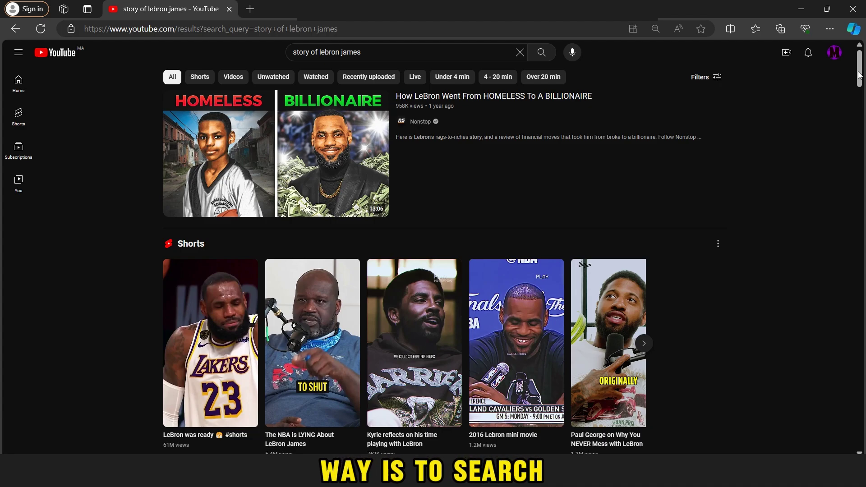
left_click_drag(859, 76, 862, 242)
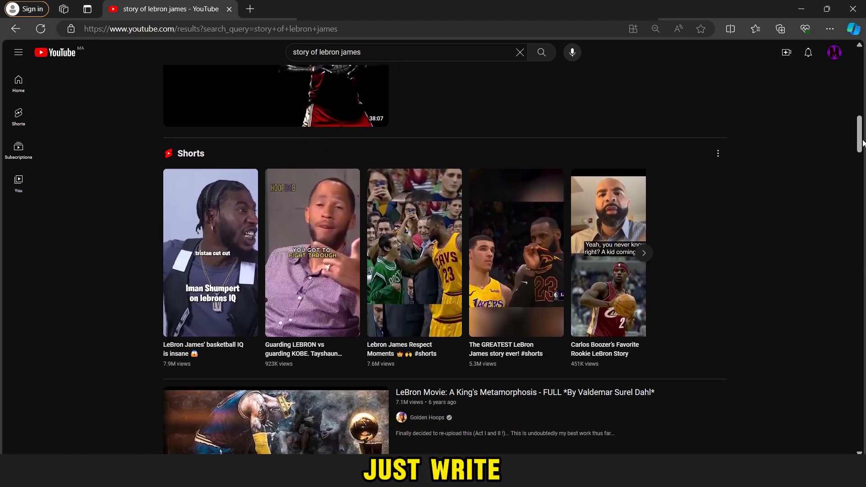
left_click_drag(862, 140, 862, 198)
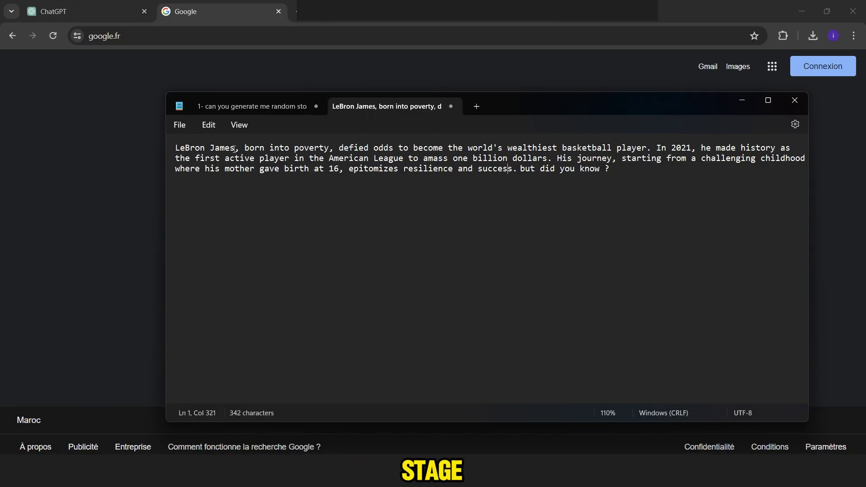
Step: Copy "LeBron James" from the Notepad script and search Google for it
left_click_drag(234, 149, 126, 150)
key("ctrl+c")
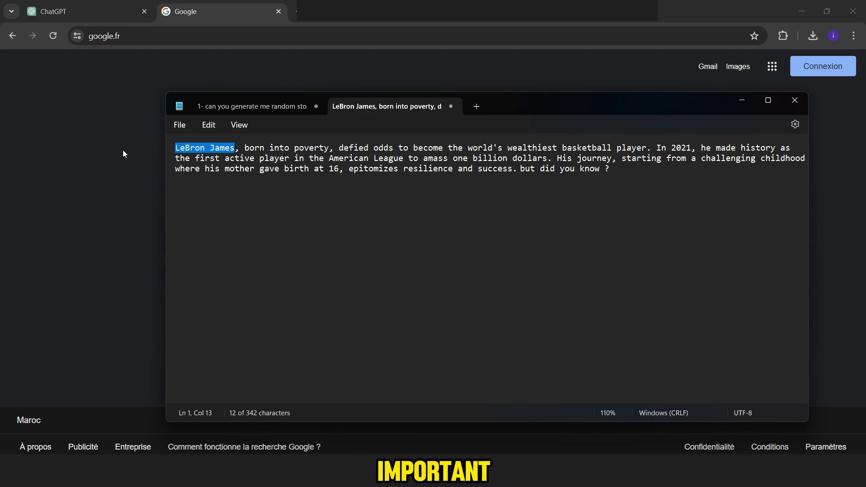
left_click(123, 185)
left_click(353, 216)
key("ctrl+v")
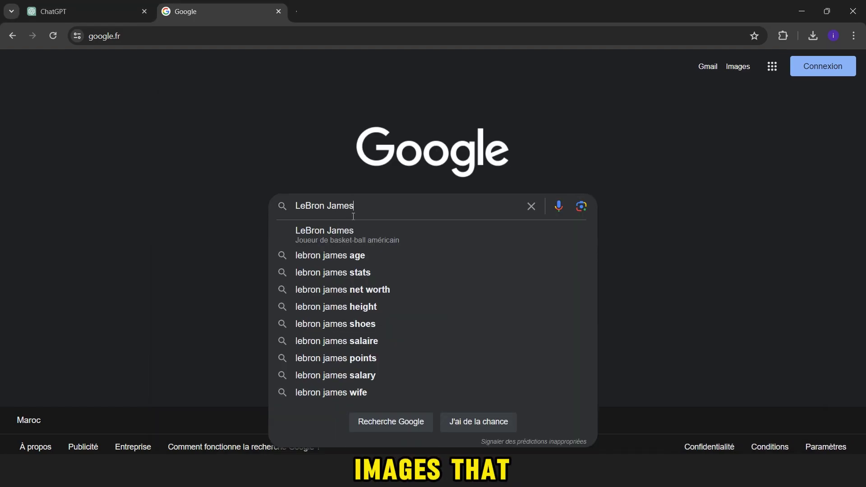
key("Return")
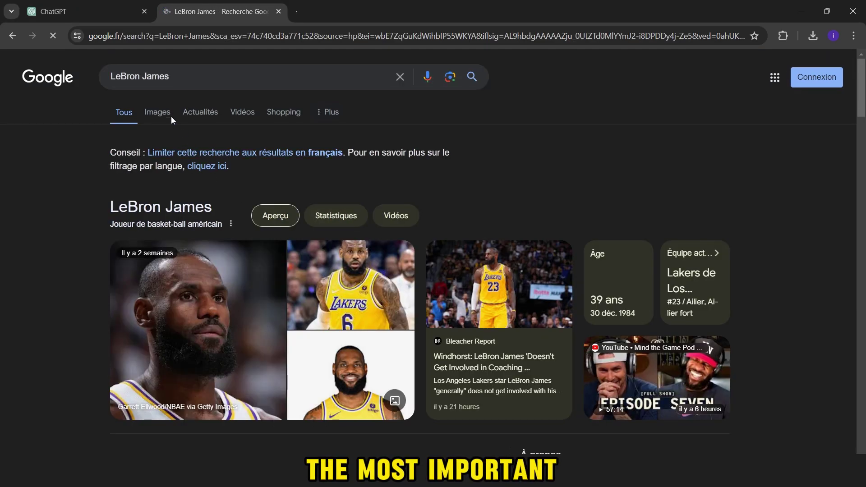
Step: Show the image results and preview pictures of LeBron James and the Sporting News photo of his family
left_click(169, 113)
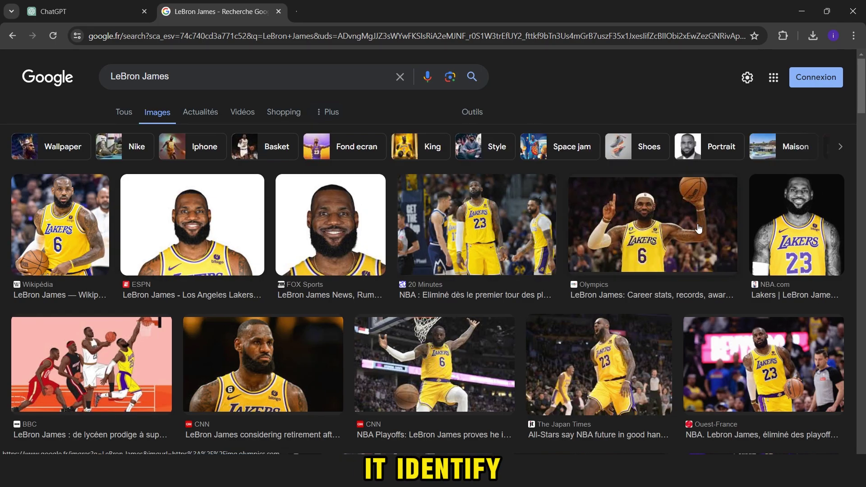
left_click(673, 228)
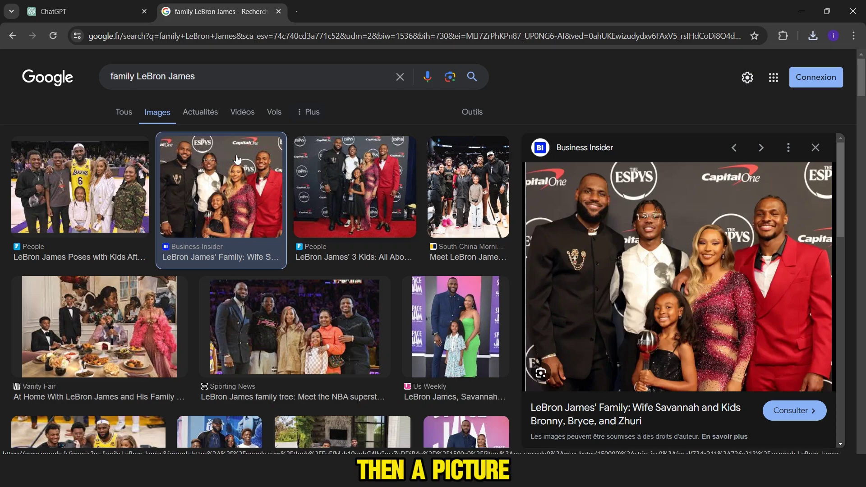
left_click(309, 309)
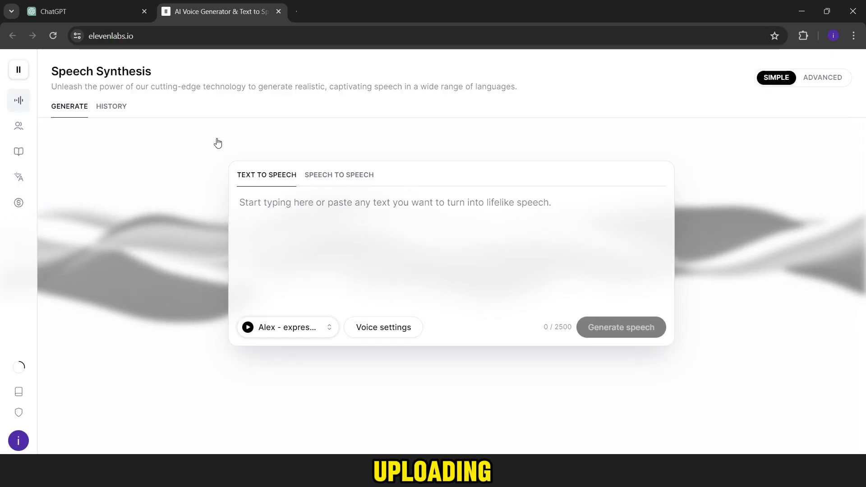
Step: Set the text-to-speech voice to Adam in ElevenLabs
left_click(287, 327)
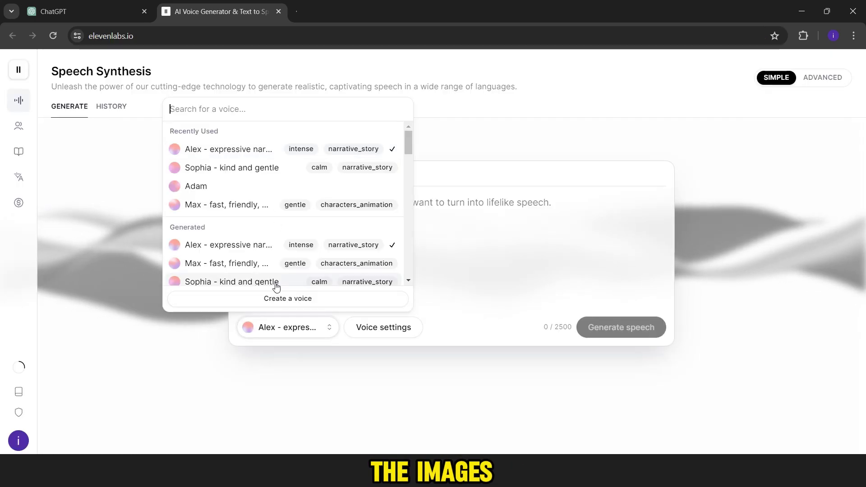
left_click(197, 185)
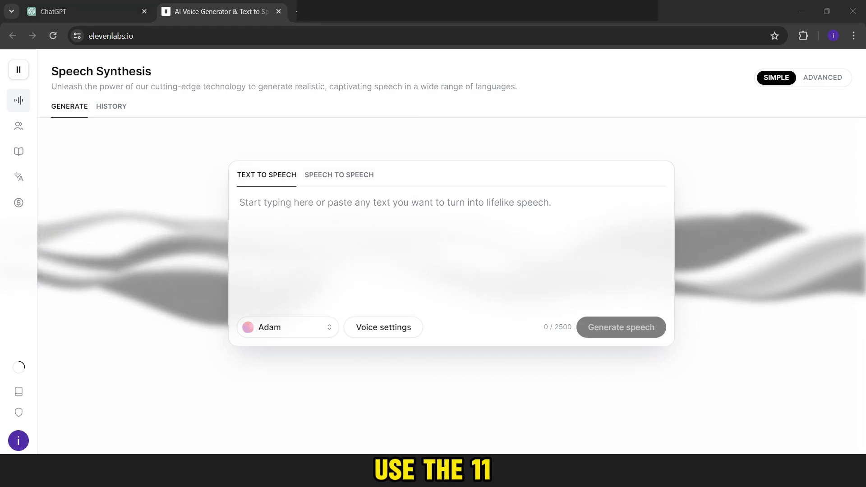
Step: Switch to Notepad, end the LeBron James script with "did you know ?" and copy the whole text
key("alt+Tab")
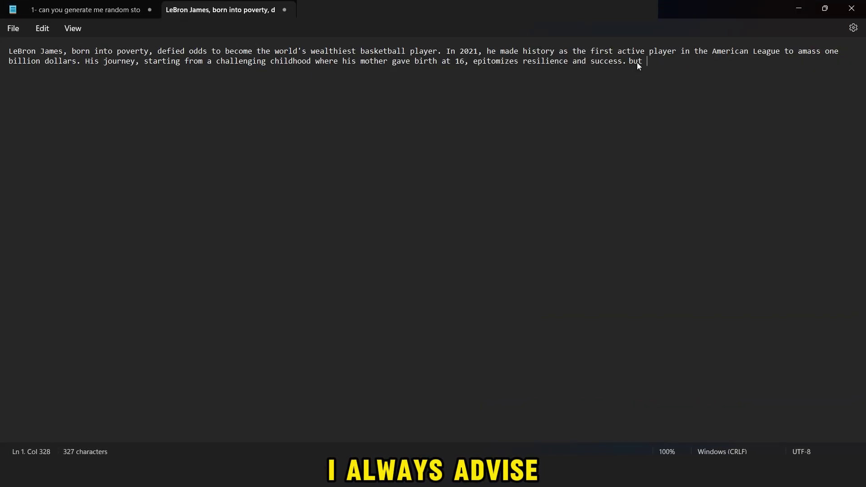
type("did you know ")
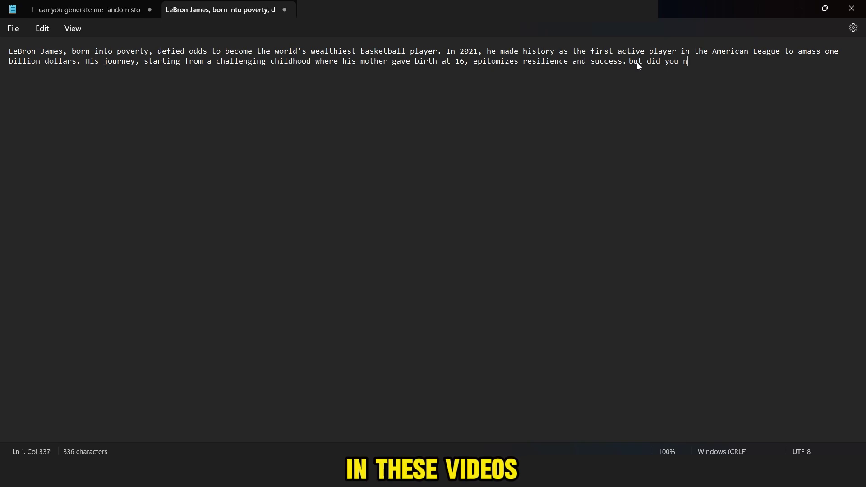
type("?")
key("ctrl+a")
key("ctrl+c")
key("ctrl+plus")
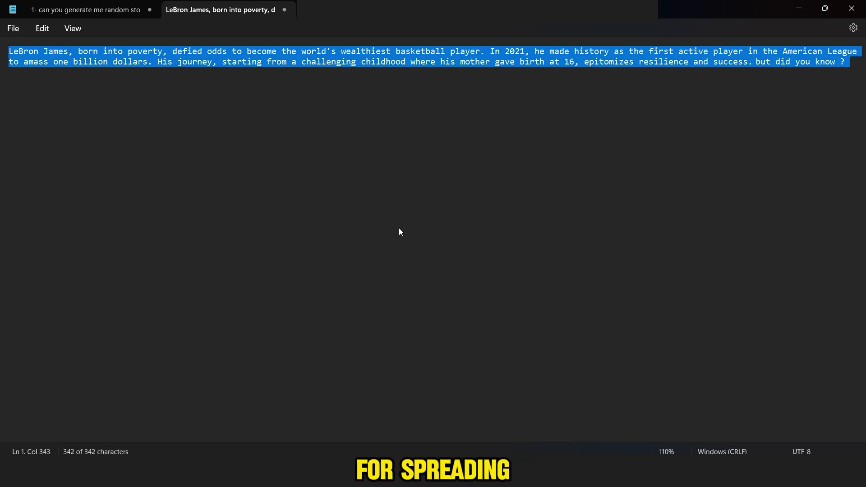
Step: Return to ElevenLabs, paste the script into the text-to-speech box and generate the speech
left_click(797, 10)
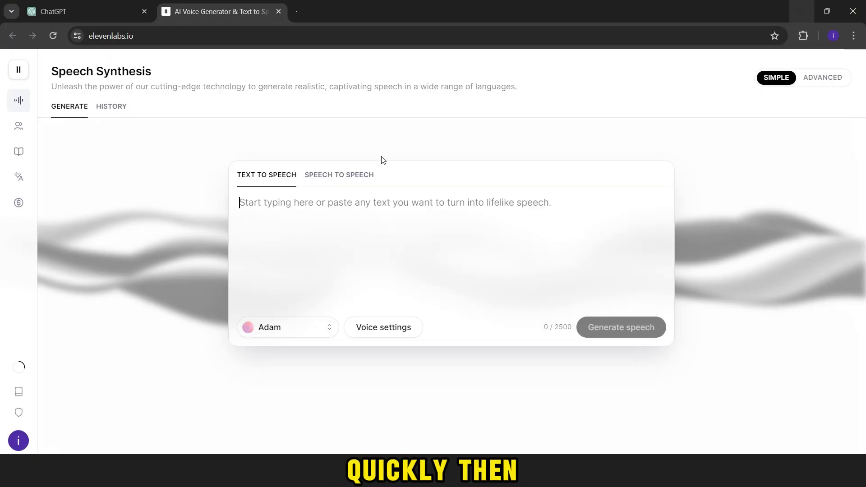
left_click(377, 209)
key("ctrl+v")
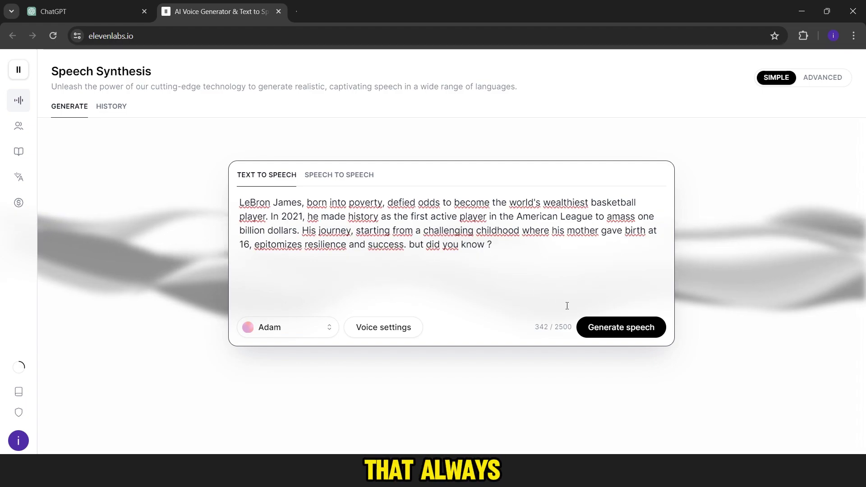
left_click(588, 329)
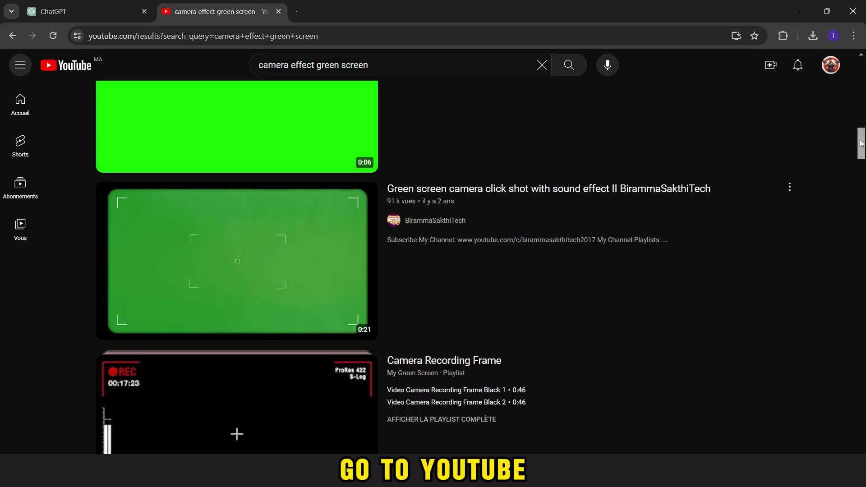
Step: Look through the YouTube results for "camera effect green screen" for usable overlays and effects
scroll(861, 143, "up", 1)
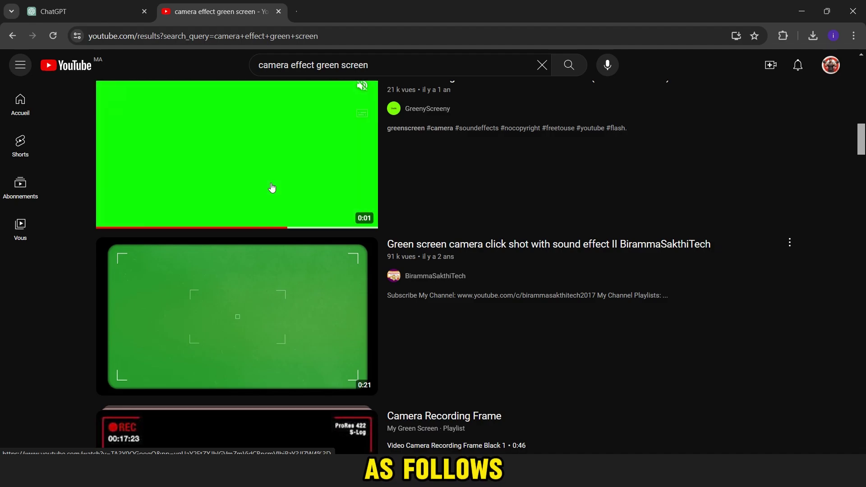
scroll(271, 187, "down", 15)
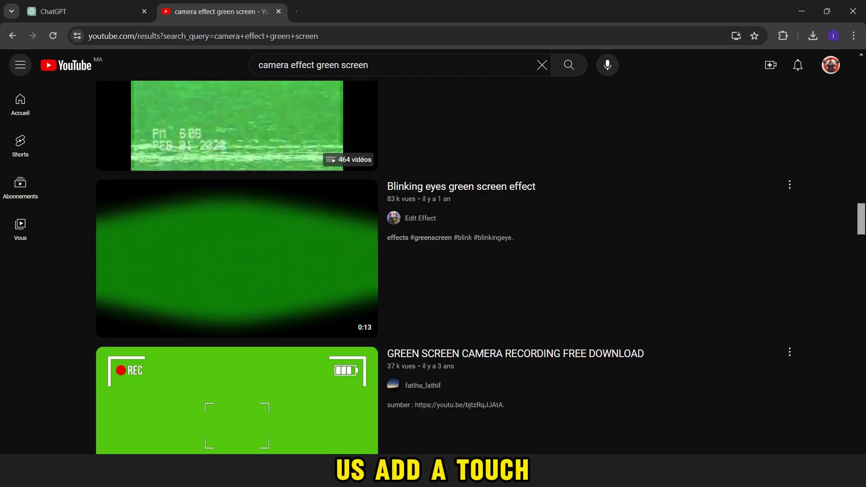
scroll(444, 266, "down", 20)
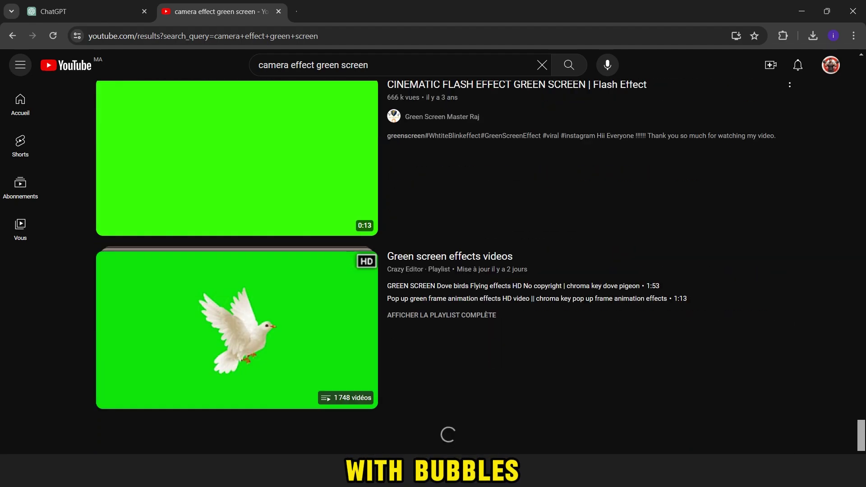
scroll(444, 266, "up", 1)
scroll(862, 278, "down", 10)
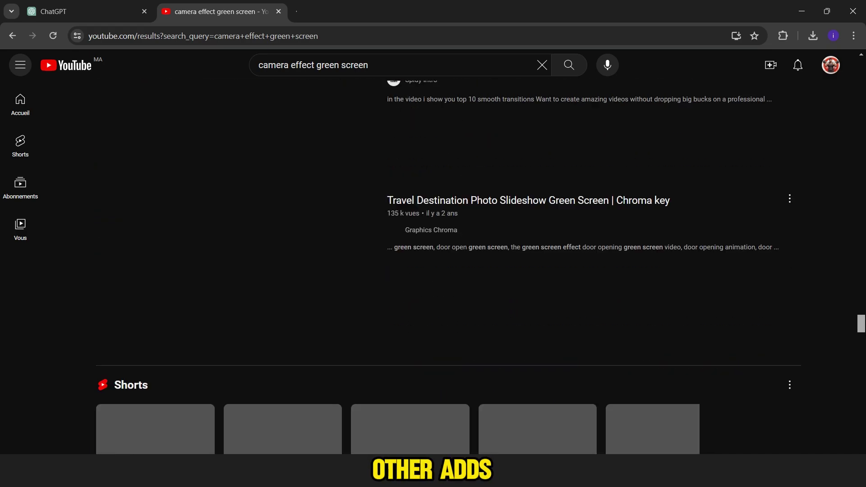
scroll(448, 266, "down", 15)
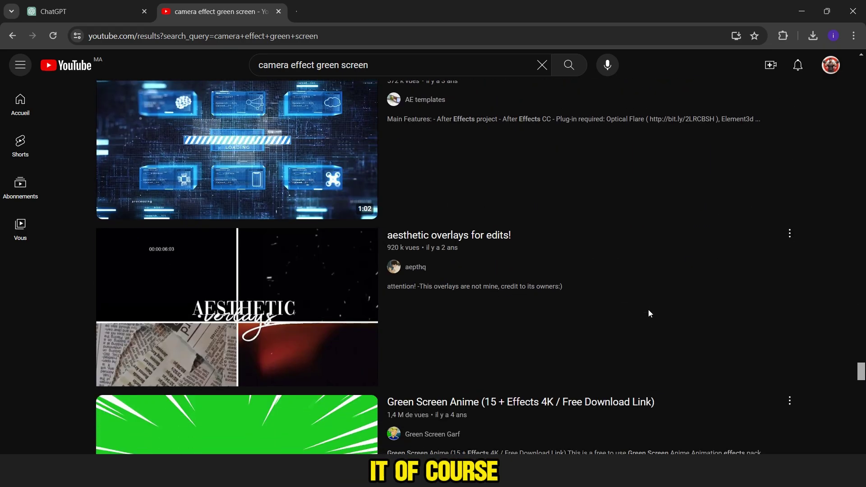
mouse_move(862, 371)
left_mouse_down()
mouse_move(863, 386)
mouse_move(864, 369)
left_mouse_up()
mouse_move(410, 395)
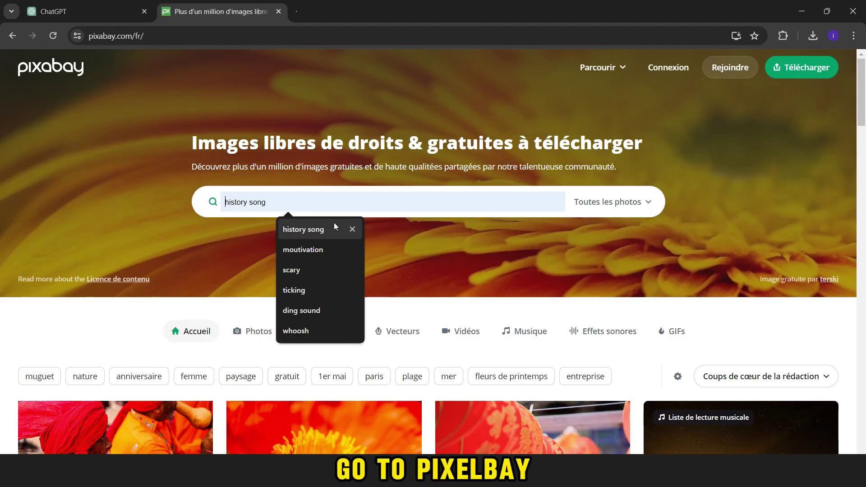
Step: Search Pixabay for "calm music" and limit the results to music
type("calm music")
key("Return")
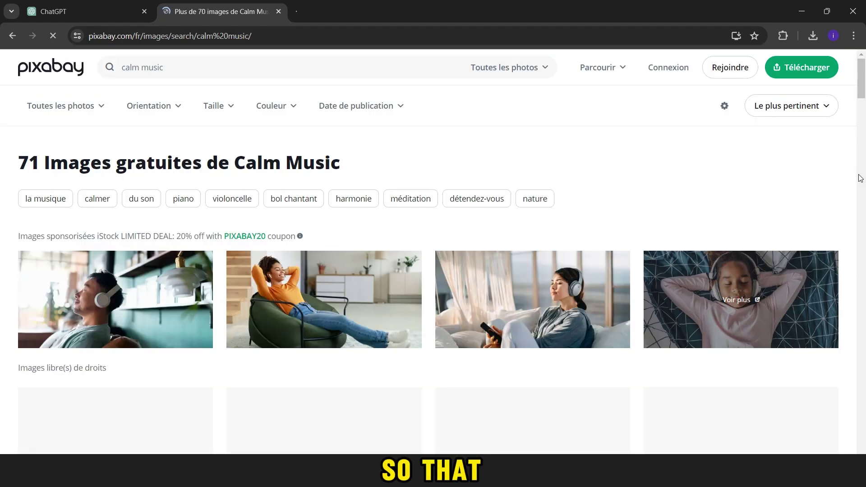
left_click(507, 67)
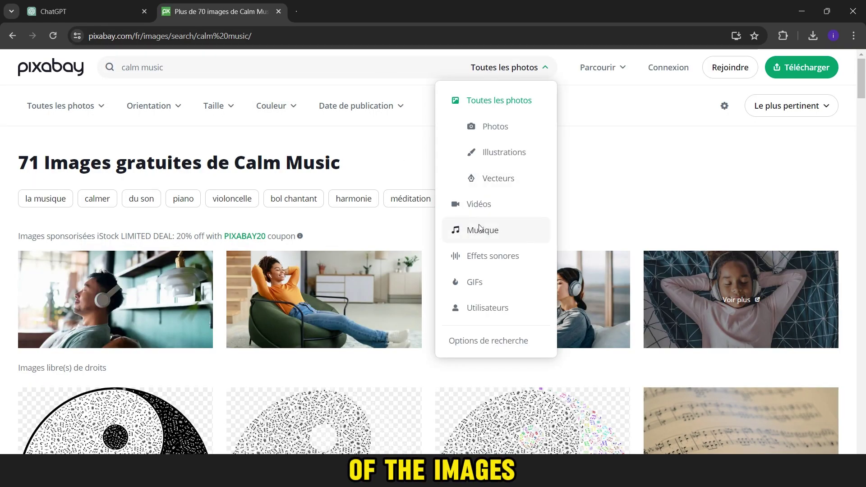
left_click(480, 228)
Step: Preview "Please Calm My Mind" and "Reflected Light" at a lower system volume, and download "Reflected Light"
left_click(37, 323)
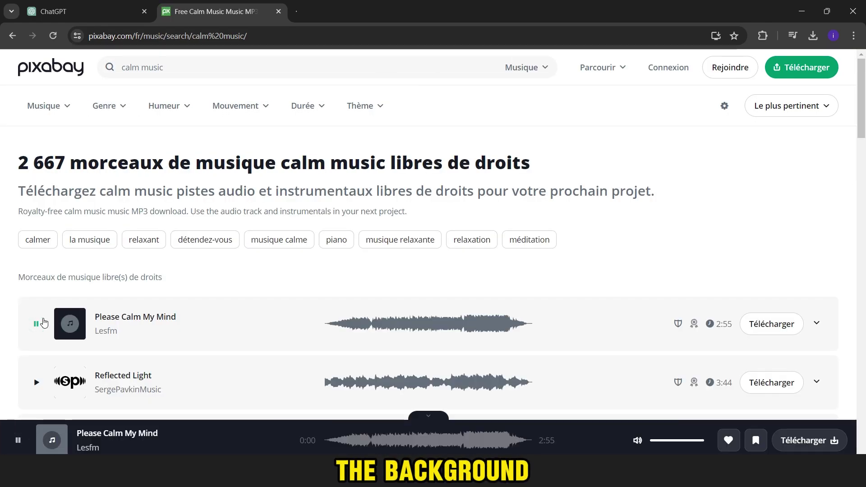
key("XF86AudioLowerVolume")
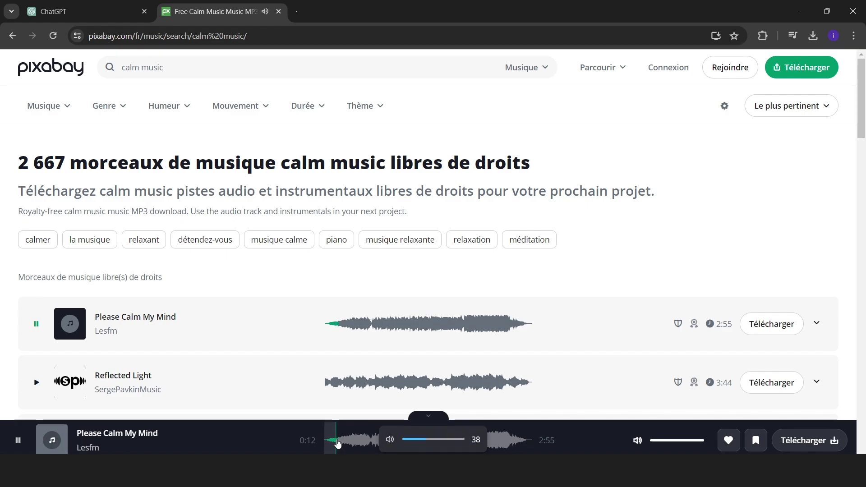
left_click(399, 382)
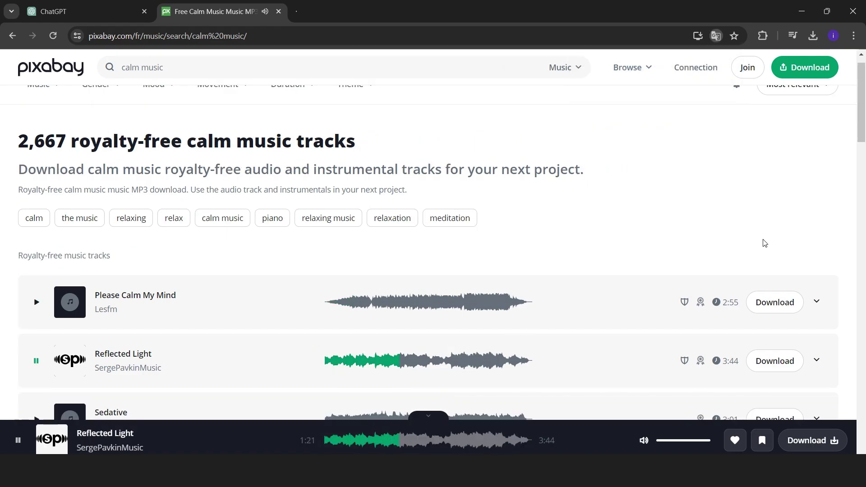
left_click(770, 365)
left_click(586, 163)
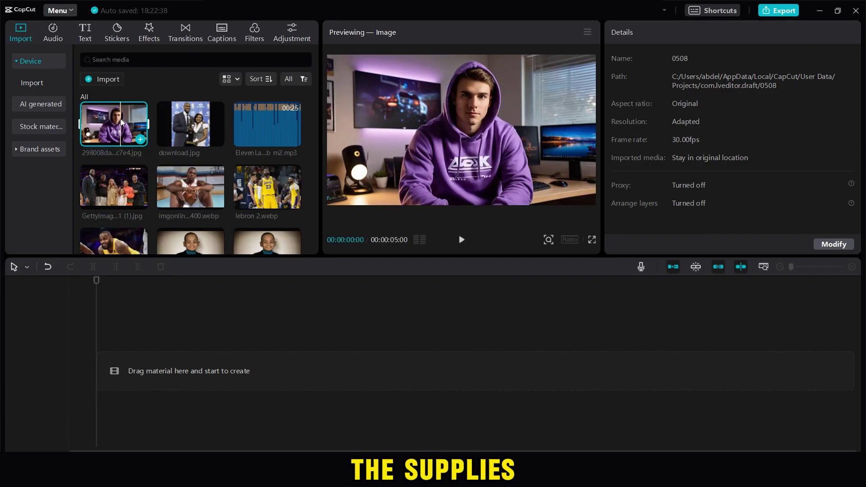
Step: In CapCut, delete the purple-hoodie image from the media and place the ElevenLabs voice-over at the start of the timeline
key("Delete")
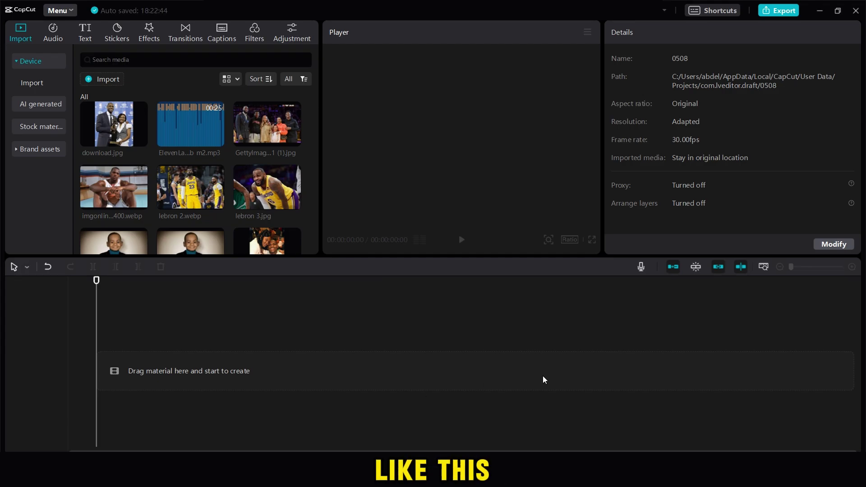
left_click_drag(206, 123, 98, 359)
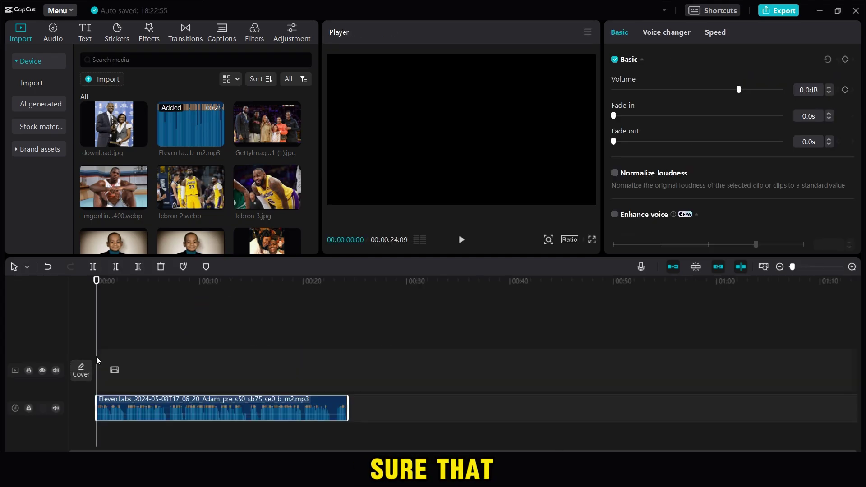
Step: Set the project's aspect ratio to 9:16
left_click(569, 239)
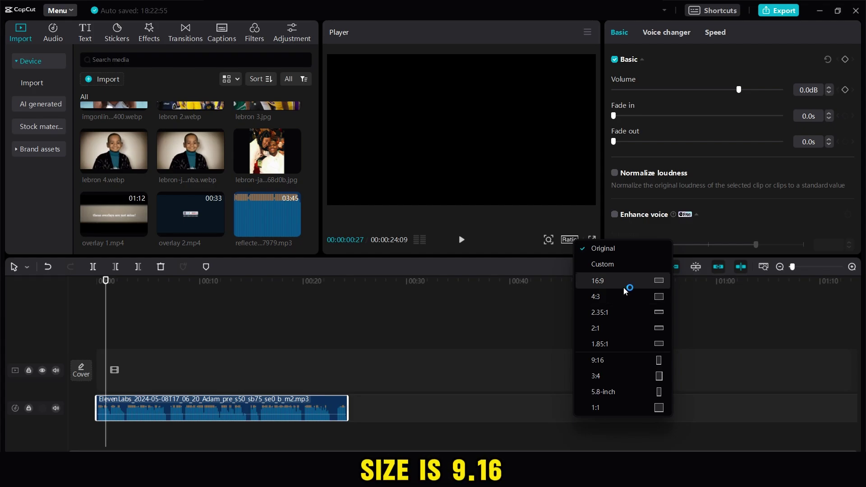
left_click(663, 363)
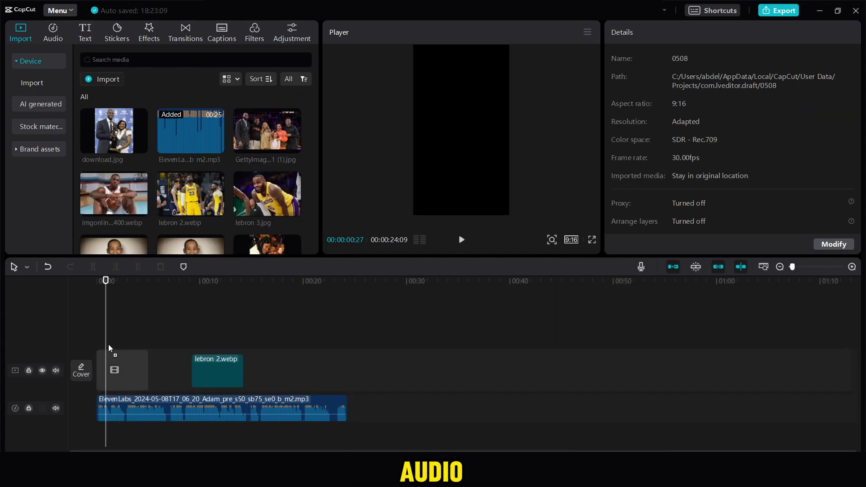
Step: Place lebron 2.webp at the start of the main track and cut off its end at about 00:00:02:22 to match the voice-over
left_click_drag(216, 369, 113, 370)
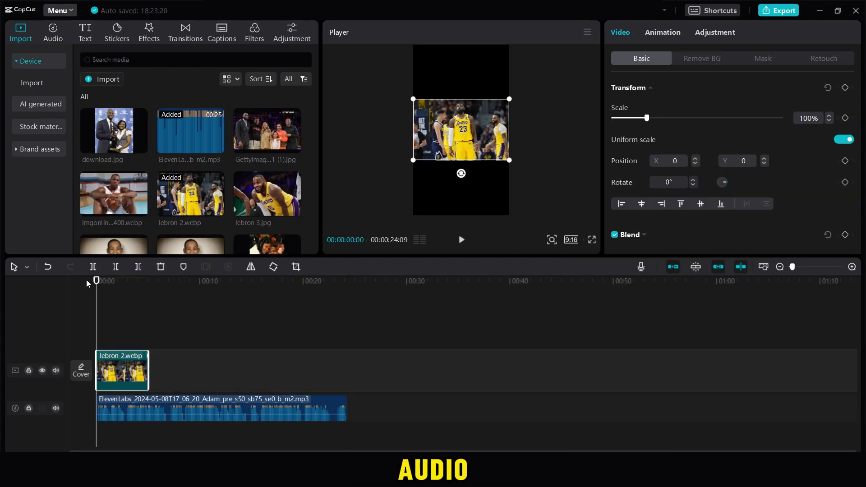
key("space")
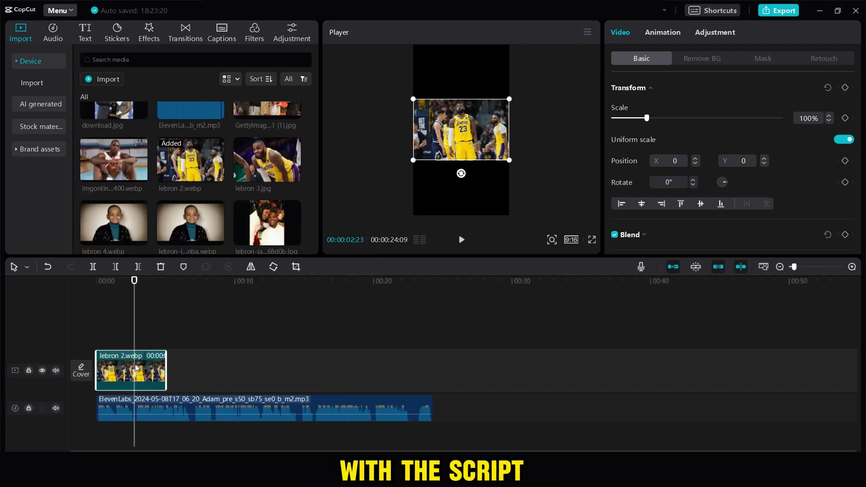
left_click(135, 367)
key("Delete")
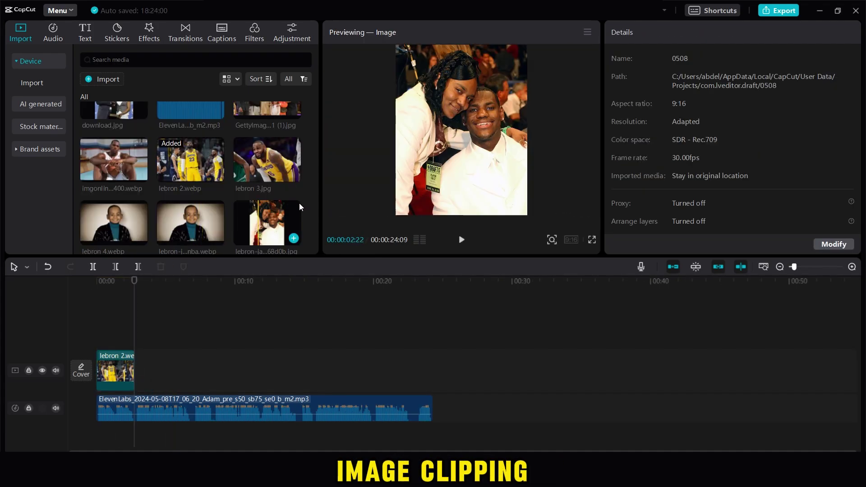
Step: Add the seated basketball portrait after lebron 2.webp and trim its end to about 00:00:07:00 on the timeline
left_click_drag(118, 146, 138, 367)
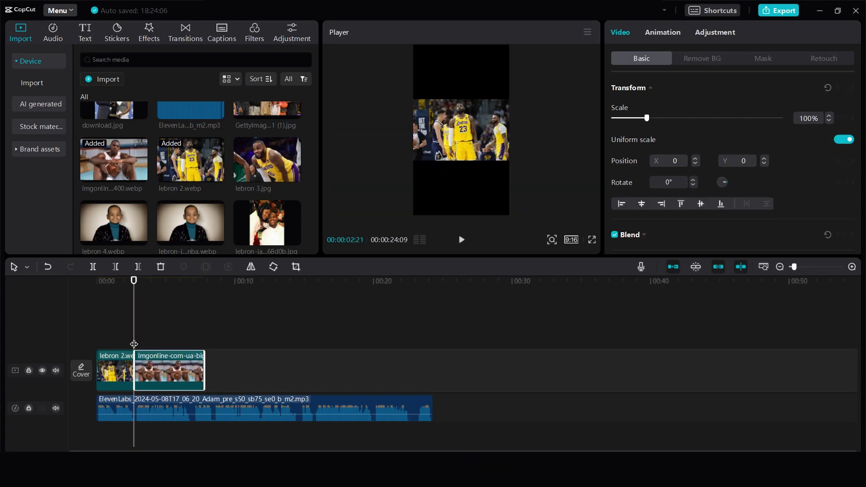
key("space")
left_click(165, 346)
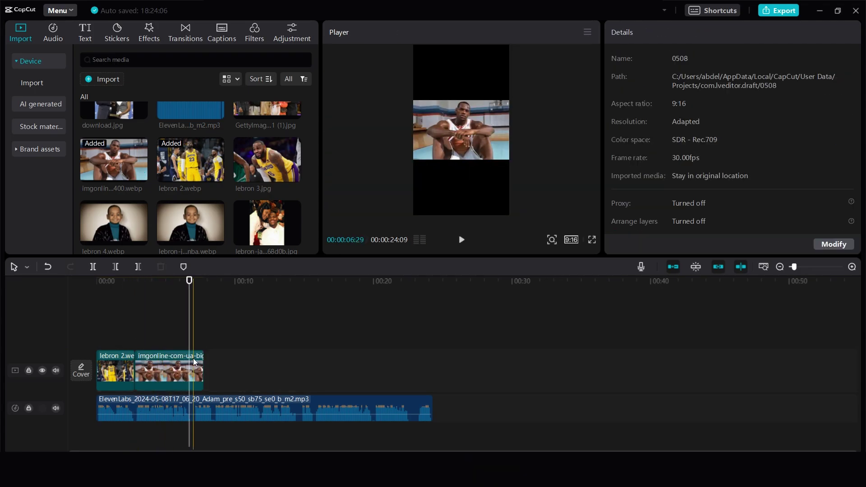
key("ctrl+b")
key("Delete")
Step: Append the GettyImages family photo, lebron 3.jpg and the lebron-james-mom image to the main track while following the voice-over
left_click(212, 366)
key("space")
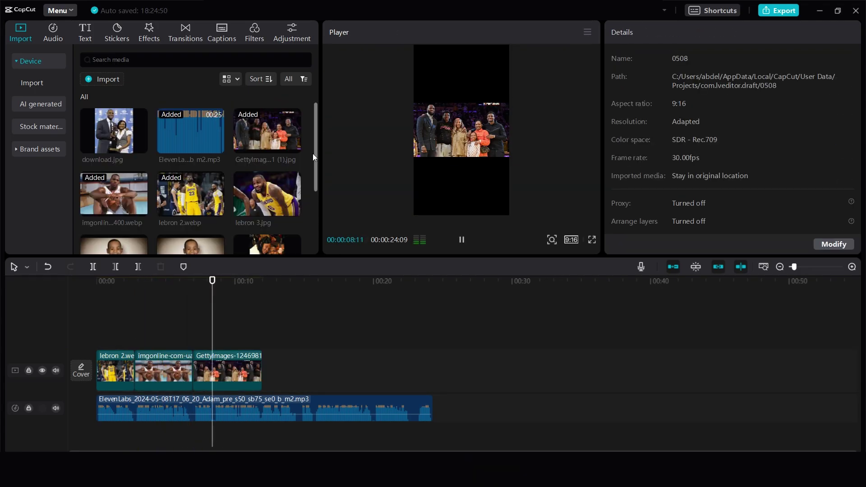
scroll(312, 153, "down", 1)
left_click(293, 177)
key("space")
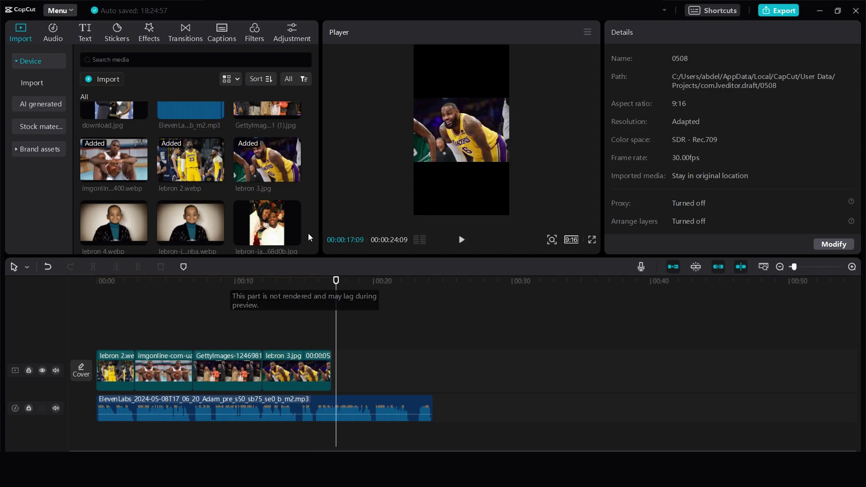
left_click(294, 238)
key("space")
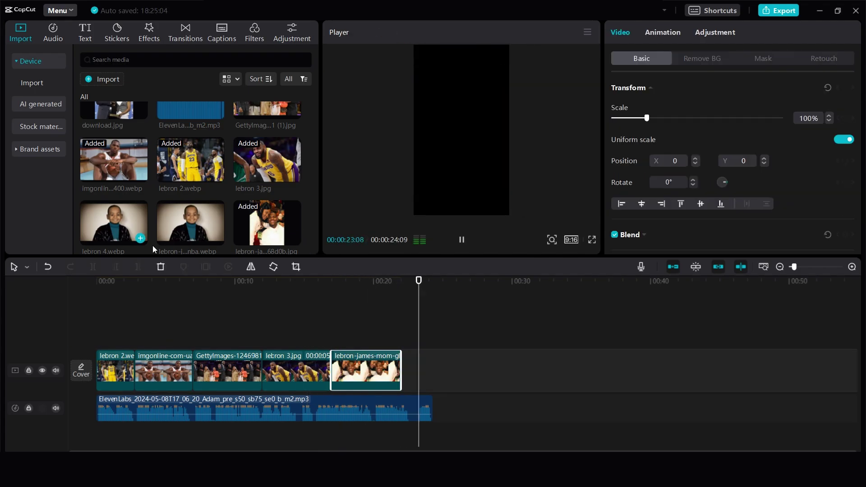
Step: Insert lebron 4.webp before the lebron-james-mom image and trim its end to about 00:00:19:04 on the timeline
left_click_drag(135, 233, 334, 367)
left_click(322, 340)
key("space")
key("w")
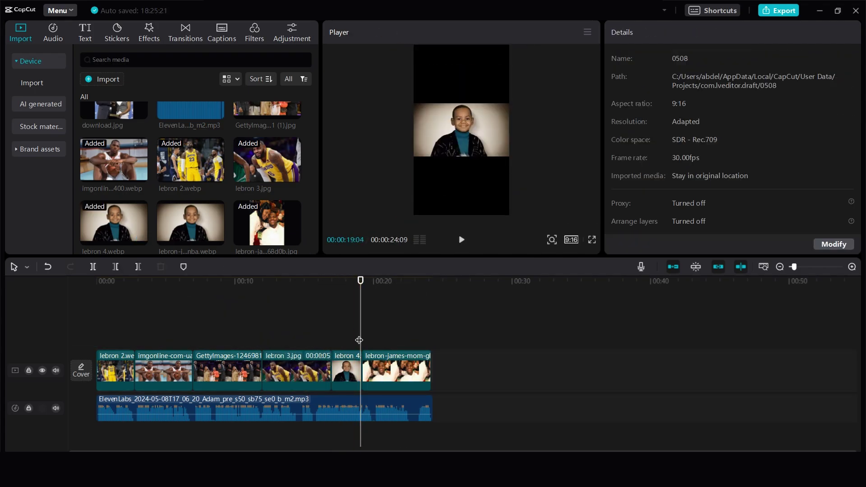
Step: Shorten the lebron-james-mom clip, add download.jpg after it and trim that last image at the voice-over's end
key("space")
left_click(383, 367)
left_click_drag(113, 111, 402, 348)
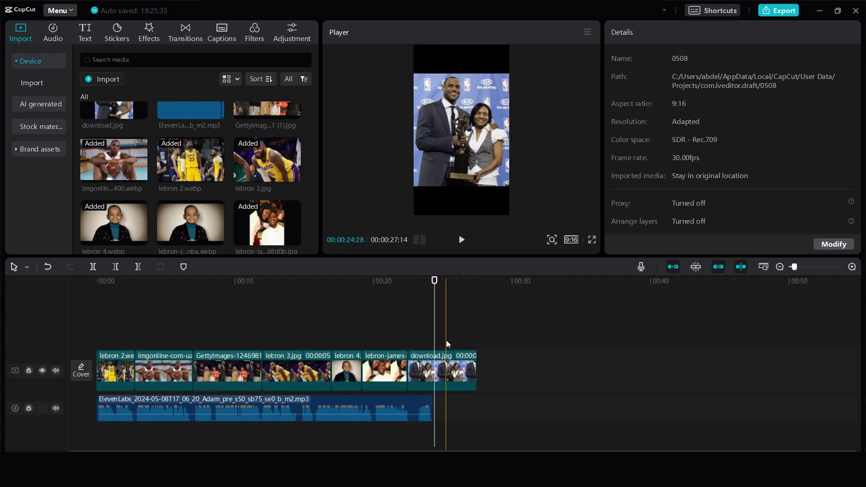
key("w")
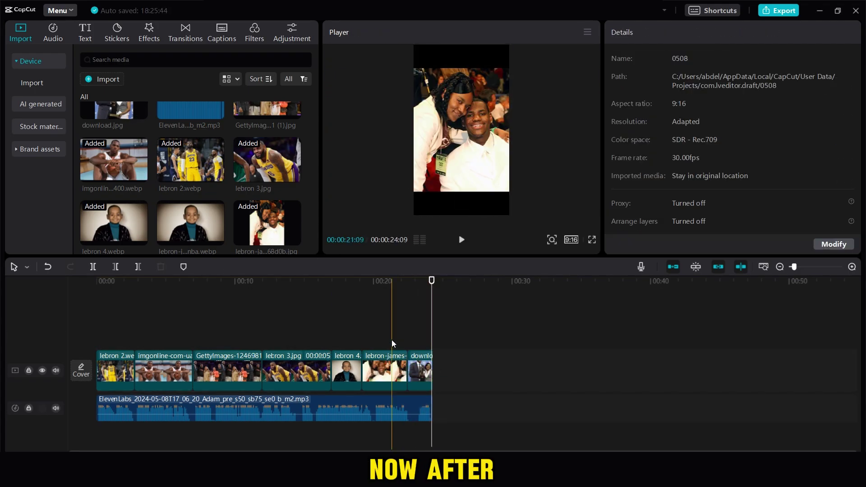
Step: Scale the first two images to fill the vertical frame, lebron 2.webp to 278% and the basketball portrait to 287%
left_click(106, 332)
left_click(114, 366)
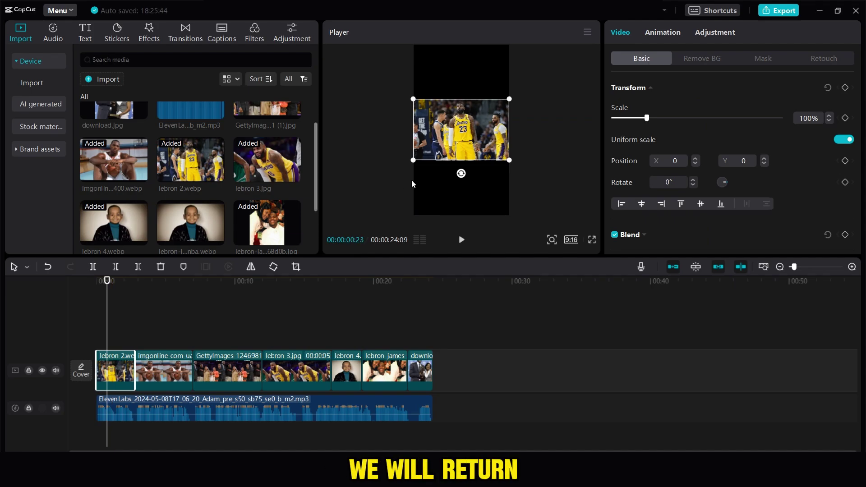
left_click_drag(509, 160, 601, 270)
left_click(154, 332)
left_click(164, 366)
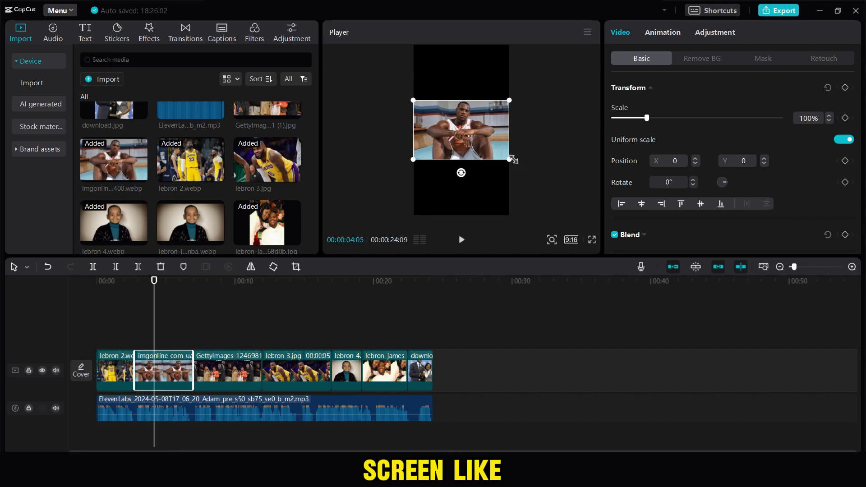
left_click_drag(532, 181, 622, 294)
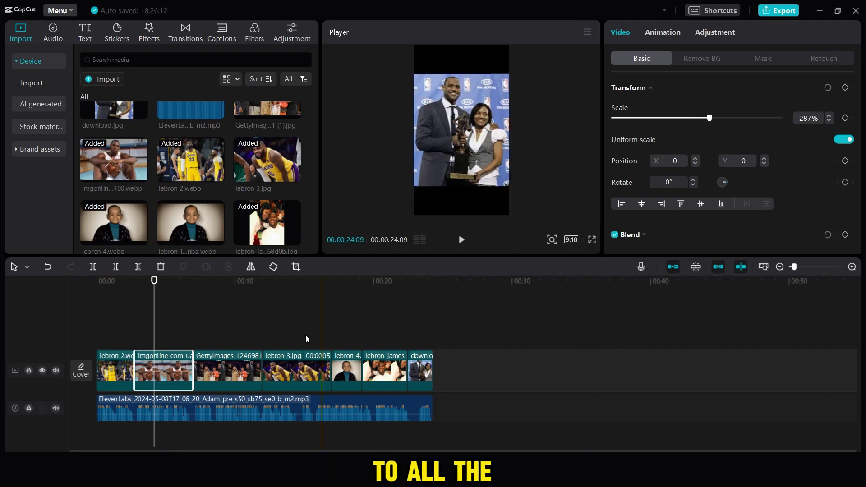
Step: Enlarge the remaining five images to fill the vertical frame, scaling the GettyImages family photo to 315%
left_click(236, 368)
left_click_drag(510, 158, 667, 258)
left_click(273, 332)
left_click(281, 367)
left_click_drag(509, 162, 620, 268)
left_click(340, 368)
left_click_drag(509, 157, 596, 208)
left_click(381, 367)
left_click_drag(509, 186, 541, 236)
left_click(422, 368)
left_click_drag(508, 187, 547, 212)
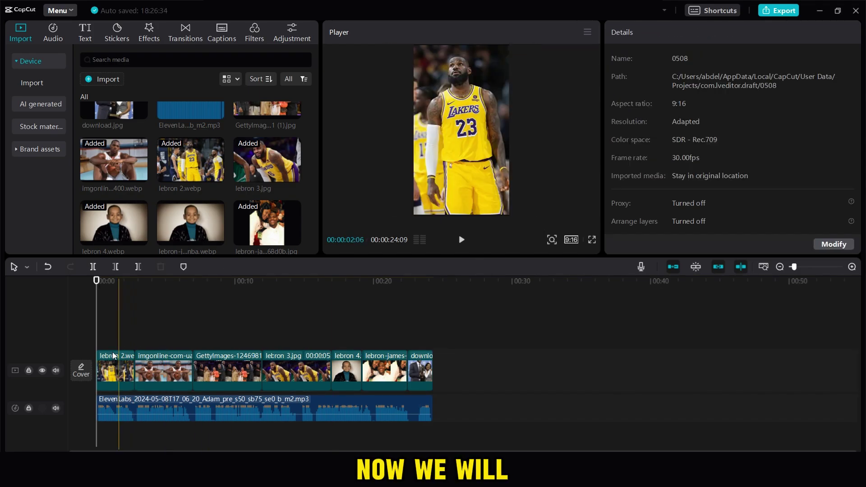
Step: Add a Transform keyframe at the very start of the lebron 2.webp clip
left_click(112, 366)
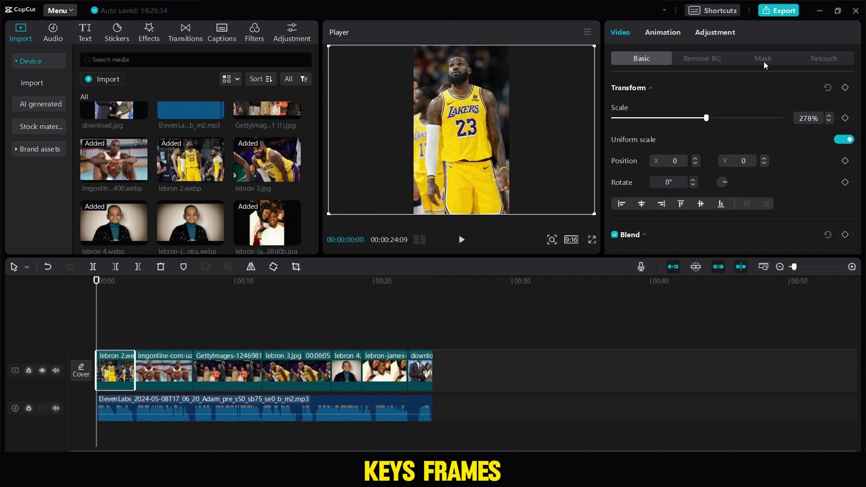
left_click(101, 336)
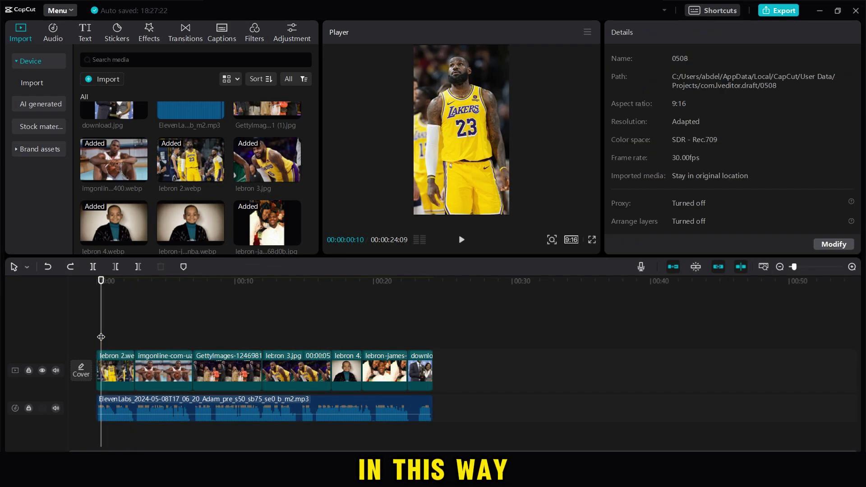
left_click(123, 382)
key("Home")
left_click(845, 87)
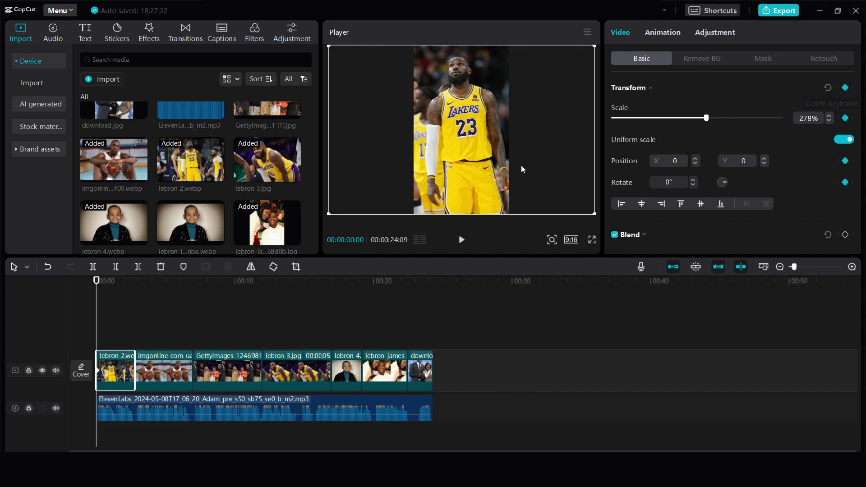
Step: Add a Transform keyframe at the end of the lebron 2.webp clip with a scale of 344% and a Y position of -330
left_click(134, 318)
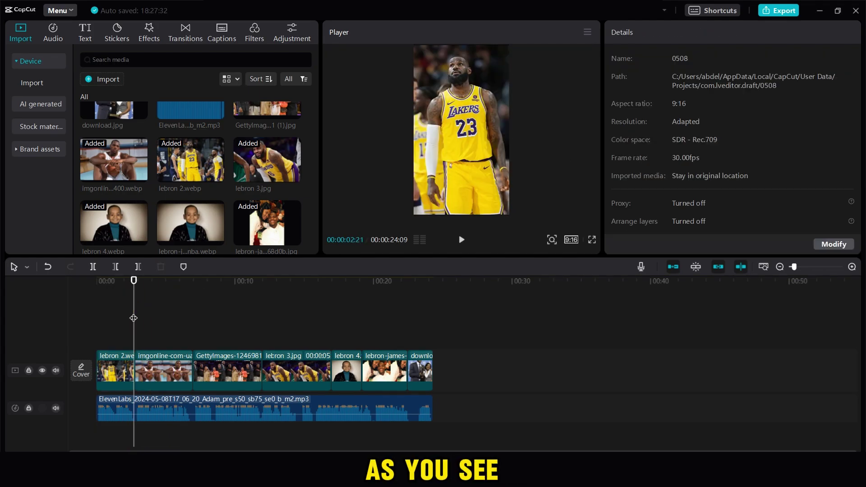
left_click(116, 372)
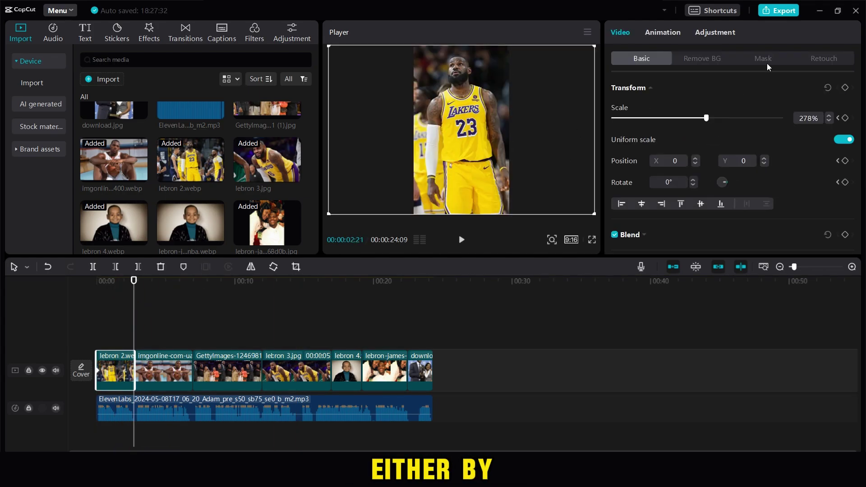
left_click(844, 88)
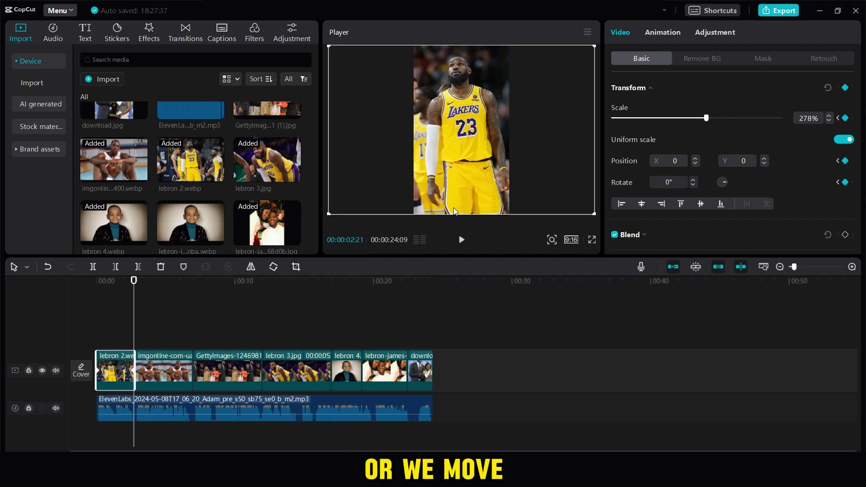
left_click_drag(711, 118, 728, 119)
left_click_drag(477, 128, 476, 151)
Step: Play back the first clip from its start to check the keyframed zoom
left_click(99, 332)
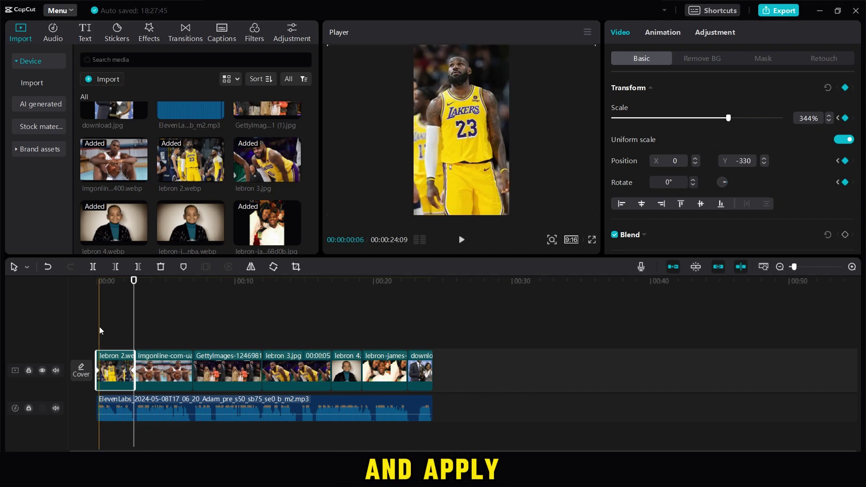
key("space")
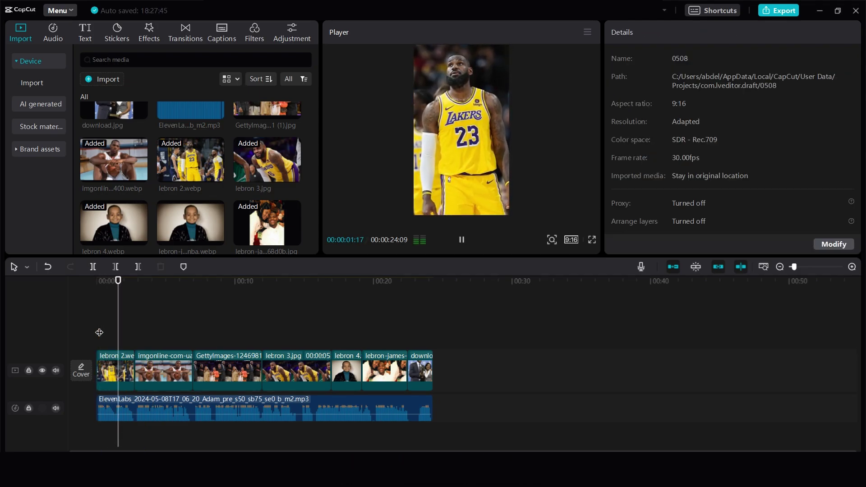
key("space")
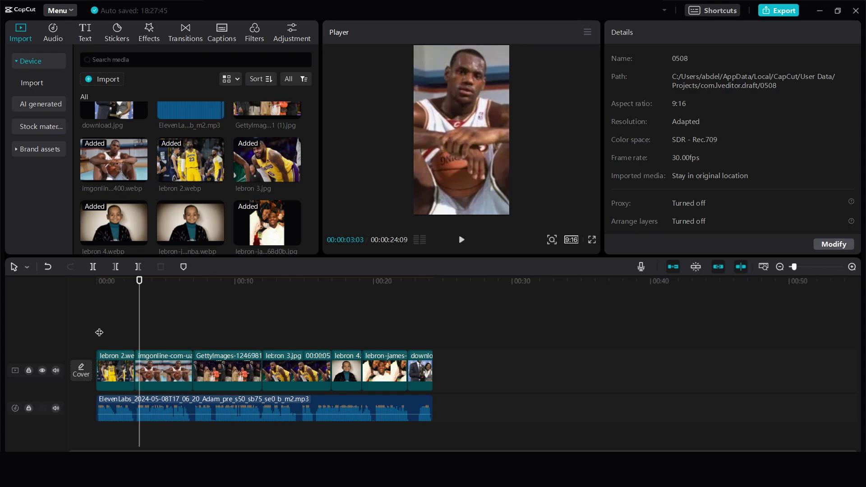
Step: Add a Transform keyframe at the start of the basketball portrait clip, at 00:00:02:23
left_click(145, 360)
left_click_drag(141, 343, 135, 344)
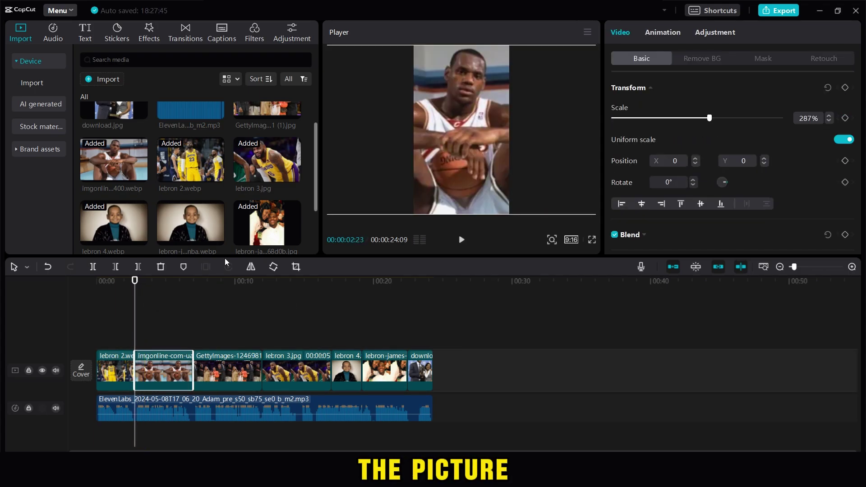
left_click(134, 342)
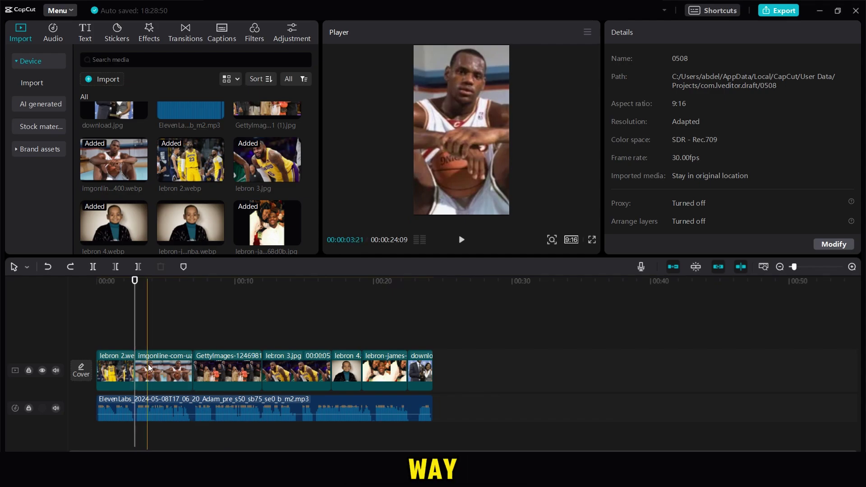
left_click(491, 161)
left_click(846, 88)
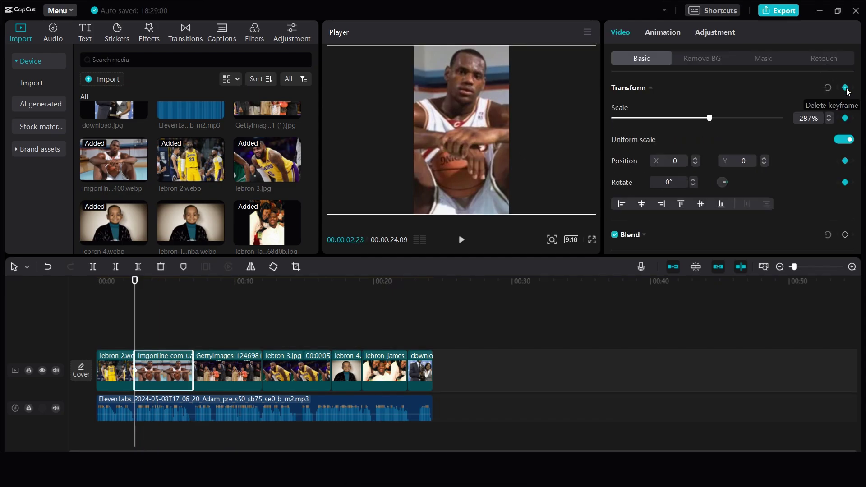
Step: Add a Transform keyframe near the end of the basketball portrait clip, create a sideways pan between the keyframes, and play it back
left_click(136, 313)
left_click_drag(136, 313, 190, 325)
left_click(844, 88)
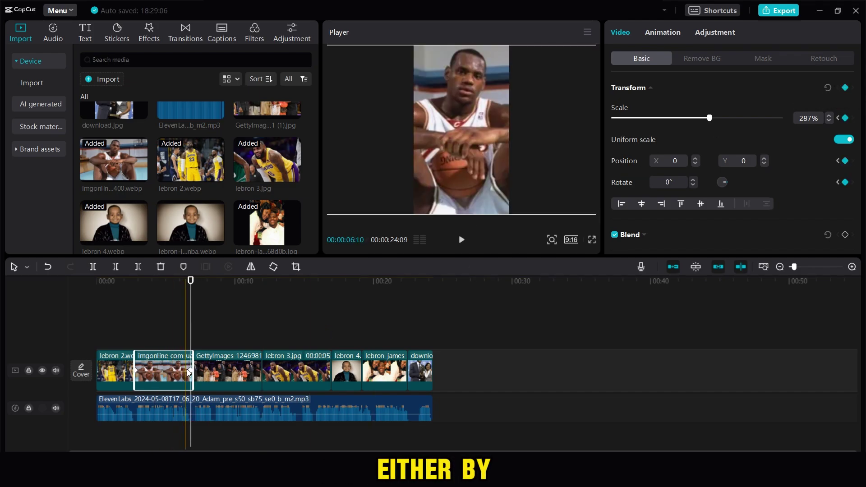
scroll(192, 373, "up", 2)
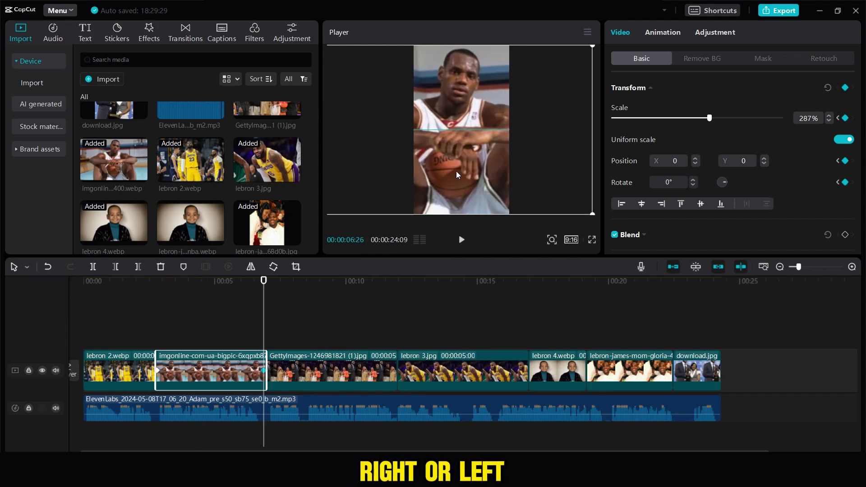
left_click(151, 330)
key("space")
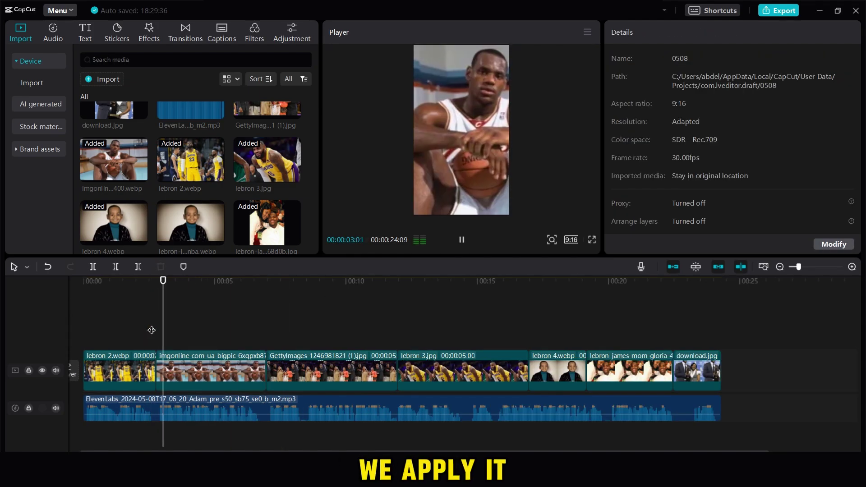
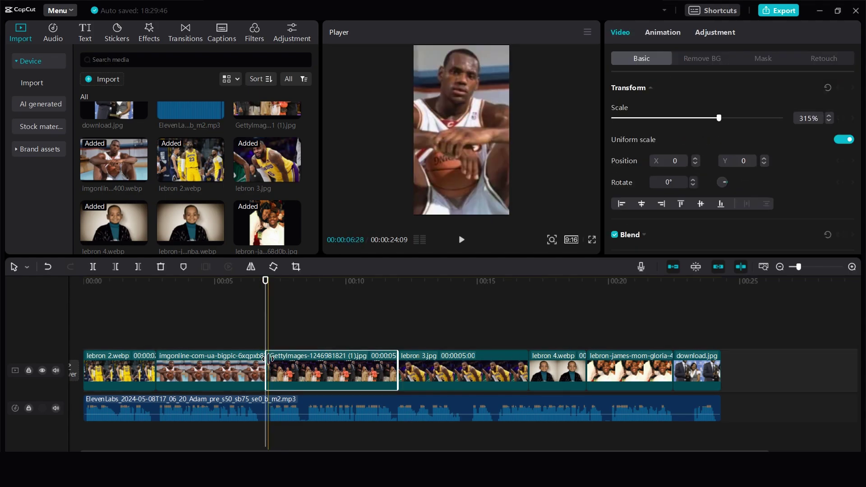
Step: Keyframe a sideways pan on the GettyImages family photo, from an X position of about 2180 at its start to the opposite side at 00:00:11:26
left_click(844, 87)
left_click_drag(434, 167, 524, 172)
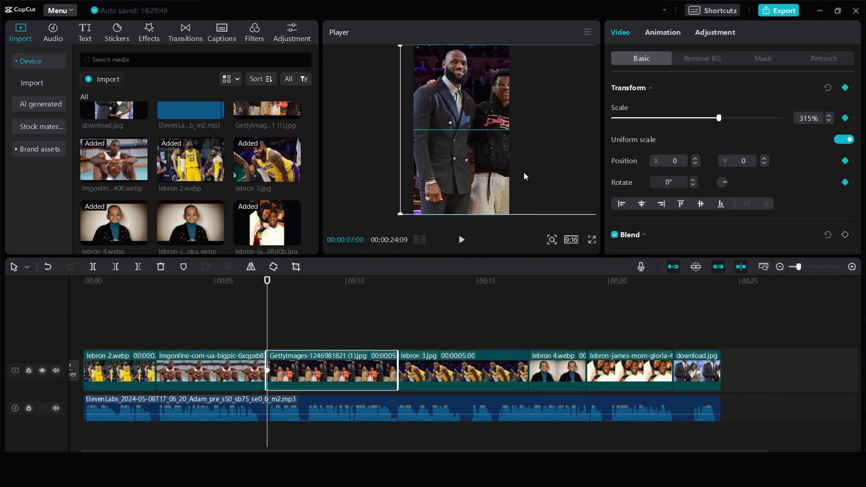
left_click(395, 315)
key("space")
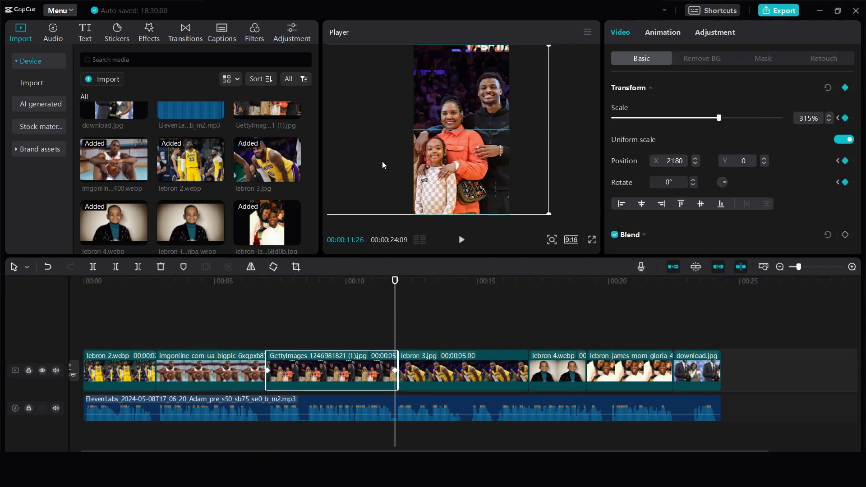
Step: Play back the GettyImages family photo clip to check its keyframed pan
left_click(260, 319)
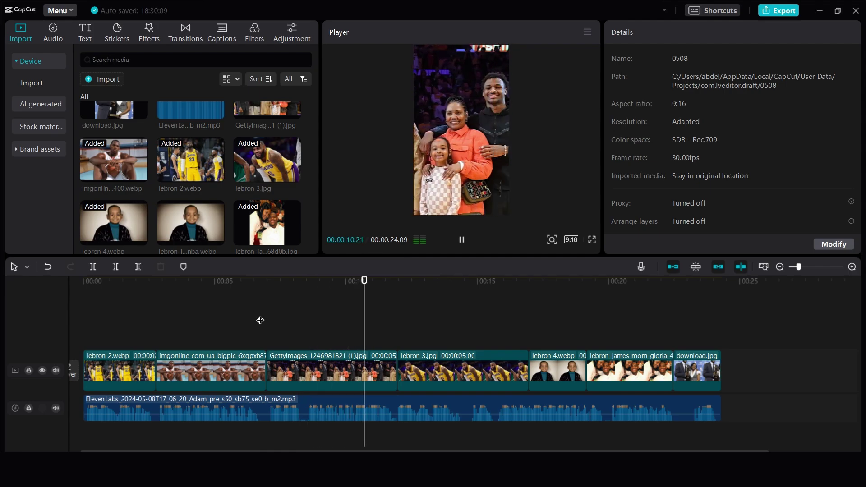
key("space")
left_click(261, 324)
key("space")
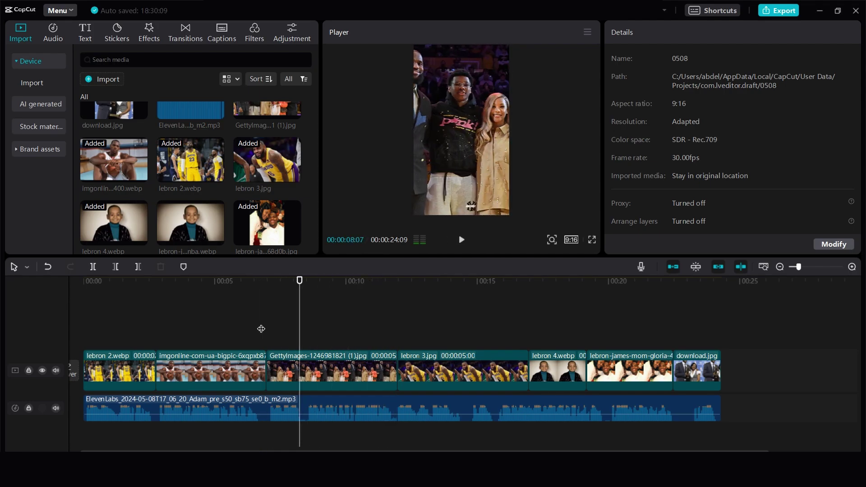
Step: Replay the family photo's keyframed pan up to the start of the lebron 3.jpg clip
key("space")
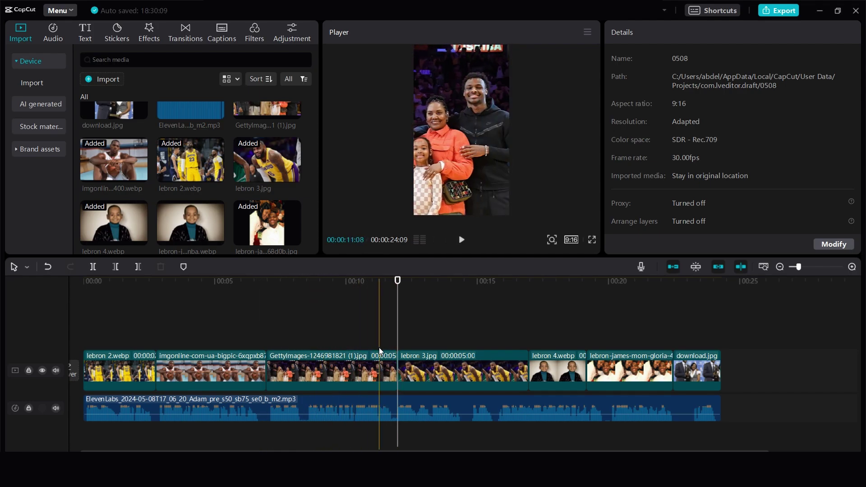
left_click(302, 340)
key("space")
key("space")
Step: Keyframe a sideways pan on the lebron 3.jpg clip, from an X position of 881 at 00:00:12:00 to a second keyframe at 00:00:16:22, and play it back
left_click(399, 351)
left_click(399, 351)
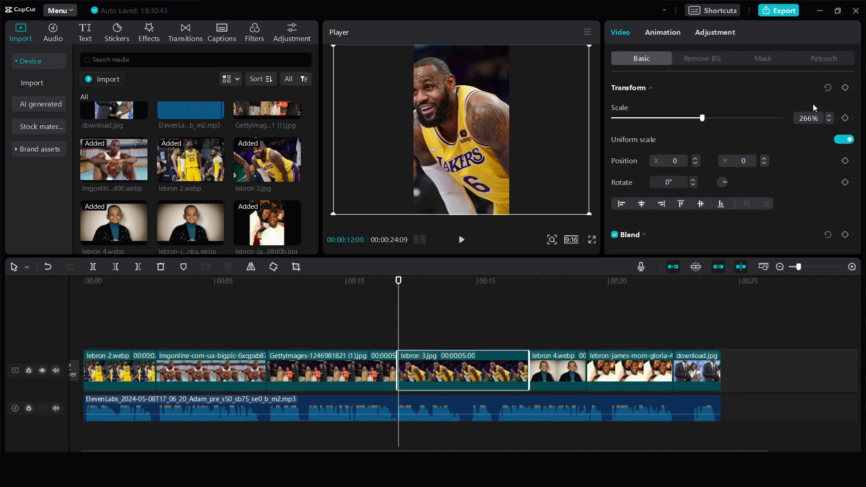
left_click_drag(476, 174, 515, 174)
left_click(526, 354)
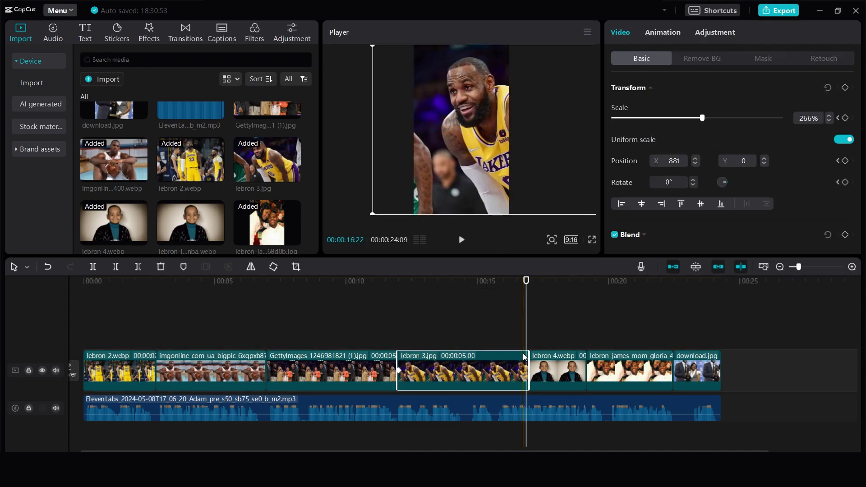
left_click(844, 88)
left_click(394, 334)
key("space")
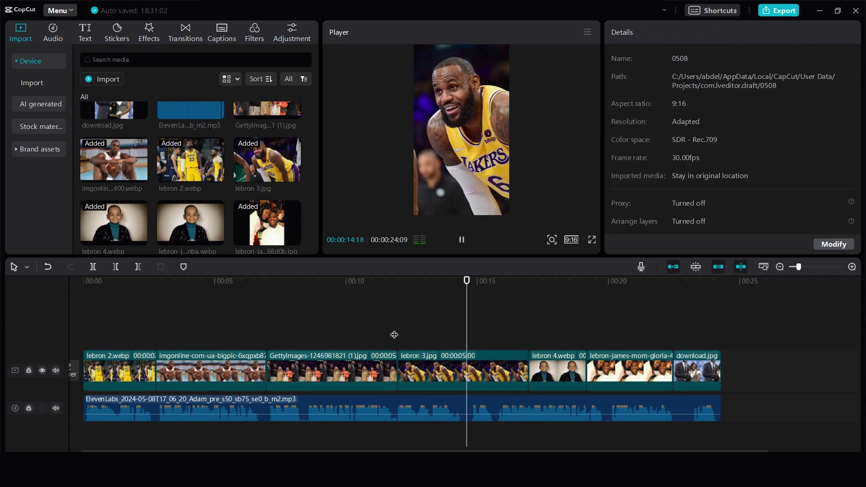
Step: Keyframe a sideways pan on the lebron 4.webp clip from 00:00:17:01 to near its end, and play it back
left_click(534, 362)
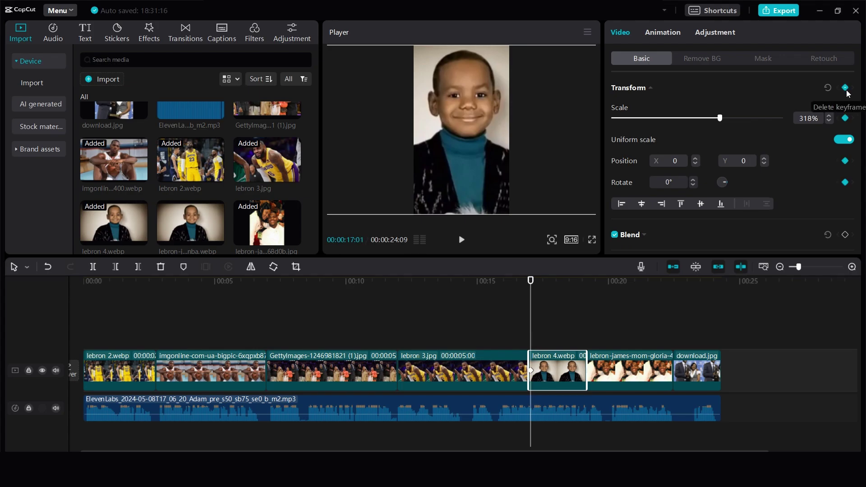
left_click_drag(527, 164, 564, 165)
left_click_drag(501, 106, 466, 110)
left_click(528, 311)
key("space")
Step: Keyframe a zoom to 199% with a downward shift at 00:00:22:11 on the lebron-james-mom-gloria clip, and play it back
left_click(604, 374)
left_click(617, 381)
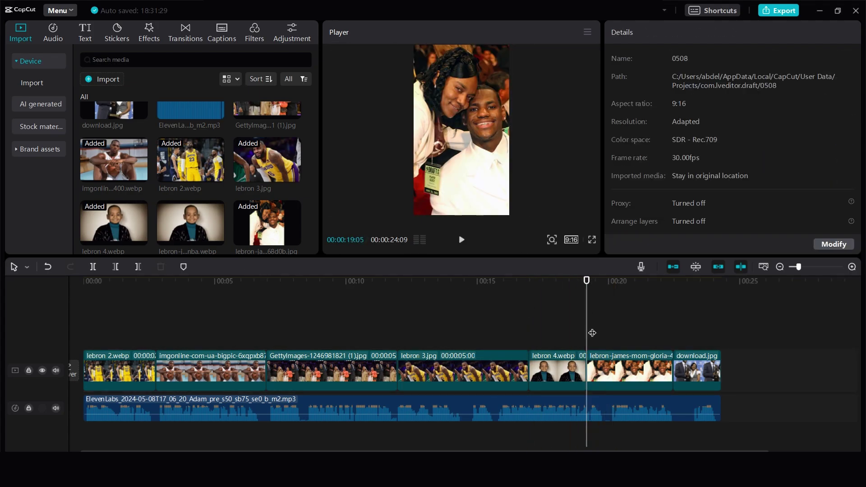
left_click(678, 117)
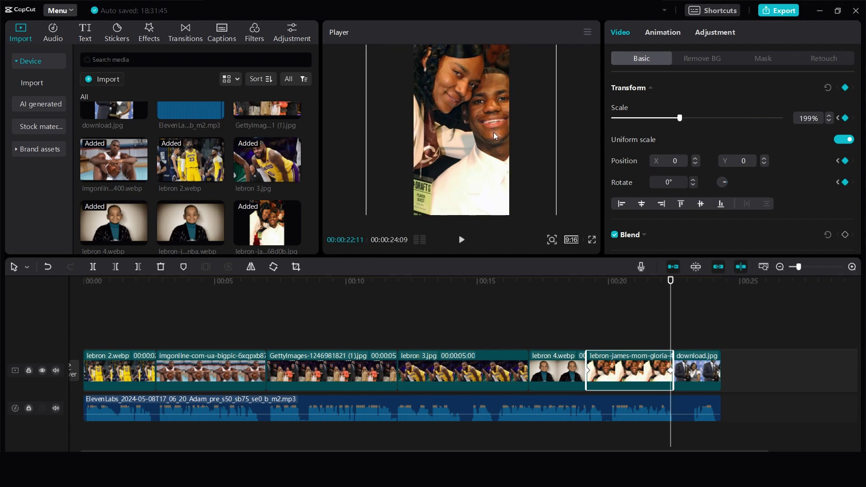
left_click_drag(493, 132, 492, 155)
left_click(585, 307)
key("space")
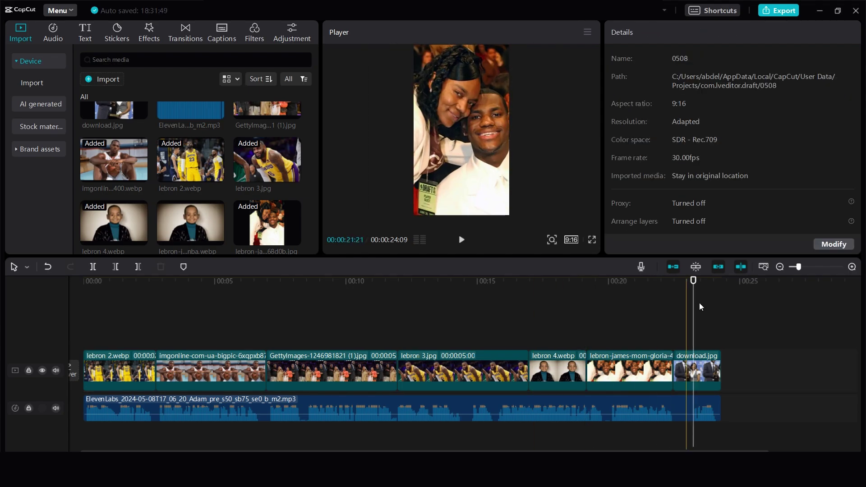
Step: Keyframe a slight move on the download.jpg clip between its start and 00:00:24:07, and play it back
left_click(675, 363)
left_click(718, 326)
left_click(709, 365)
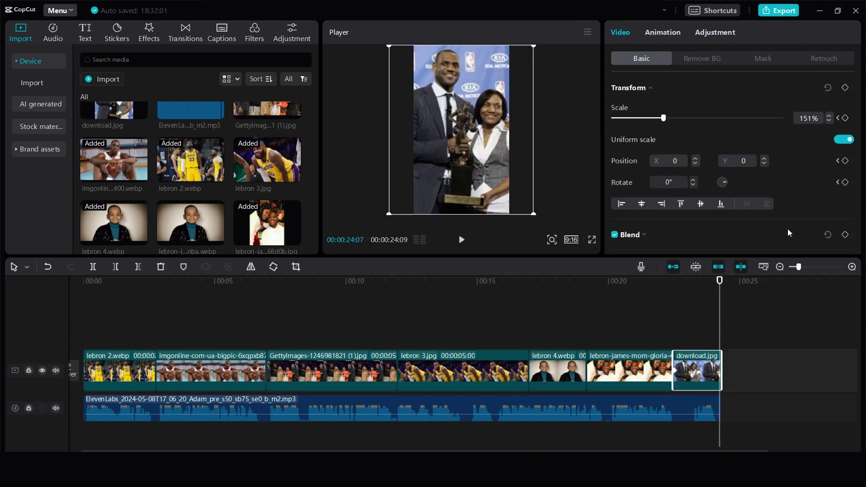
left_click(845, 87)
left_click(665, 325)
key("space")
left_click(719, 376)
mouse_move(478, 172)
left_mouse_down()
mouse_move(463, 161)
mouse_move(470, 163)
left_mouse_up()
left_click(665, 322)
key("space")
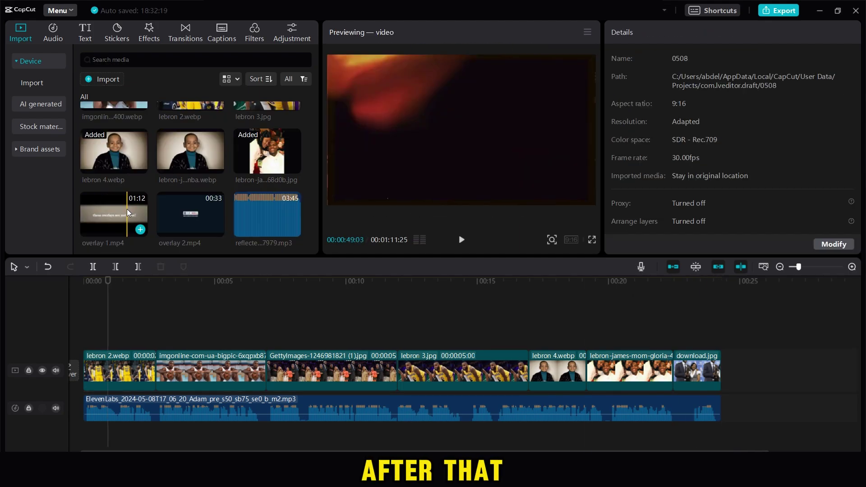
Step: Place overlay 1.mp4 on a track above the images at the timeline's start and trim away everything before about 00:00:45
left_click_drag(126, 209, 86, 324)
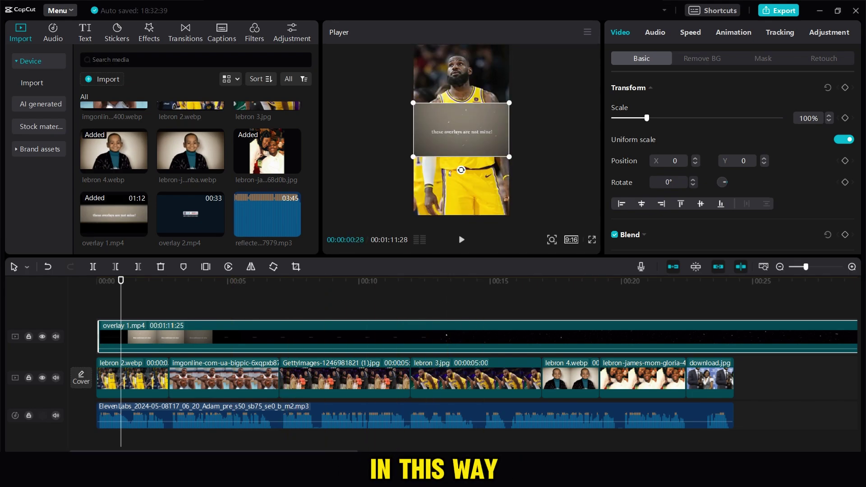
scroll(415, 360, "right", 10)
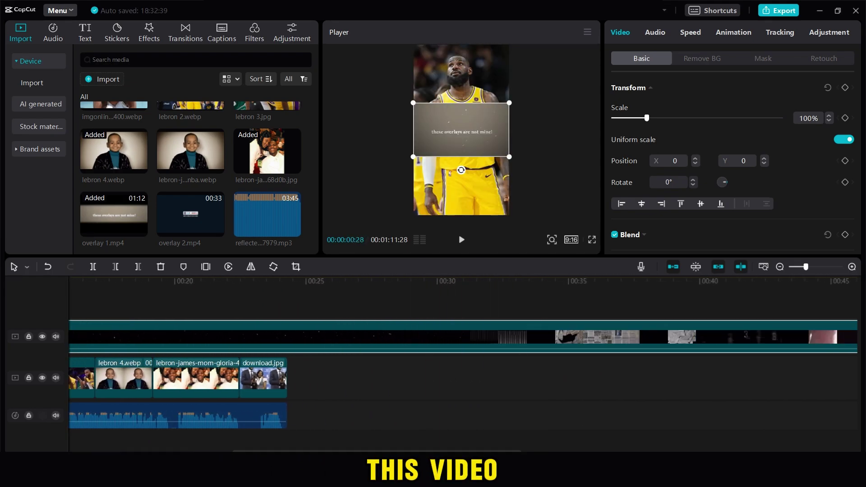
scroll(512, 316, "right", 5)
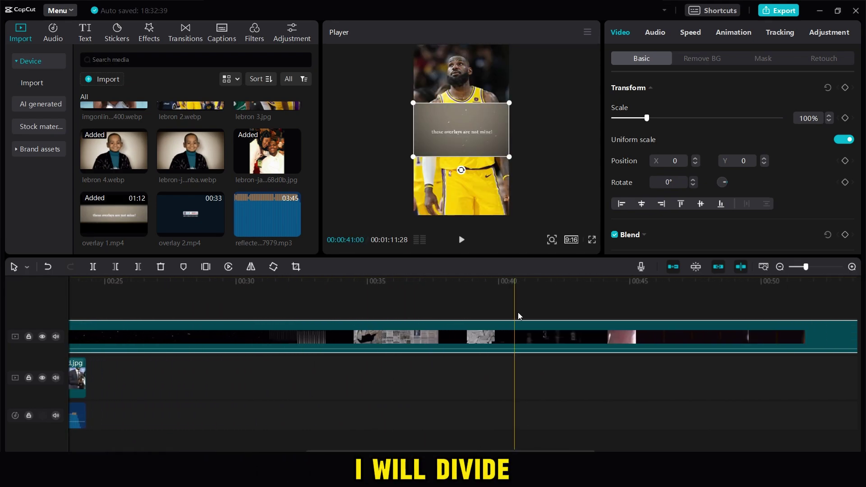
left_click(633, 306)
left_click(632, 337)
left_click(116, 267)
Step: Play through the remaining overlay 1.mp4 and cut it near 00:01:00 into a 00:00:14:13 light-leak section and a 00:00:11:20 particle section
key("space")
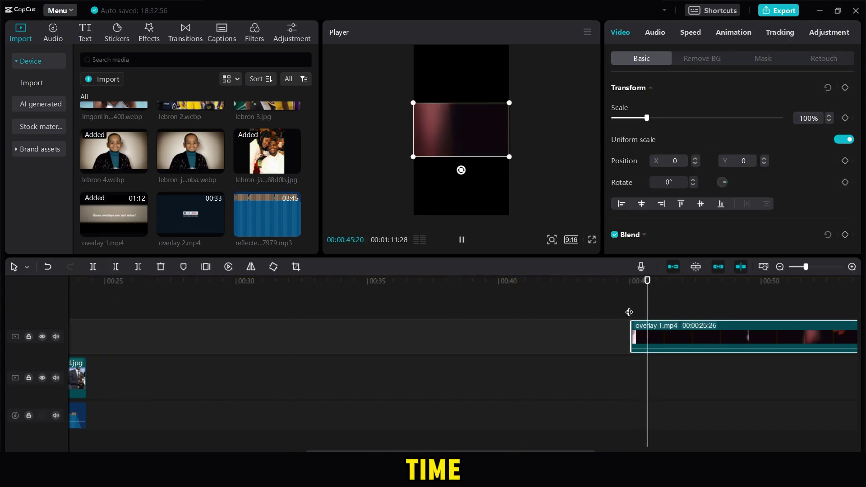
scroll(591, 449, "right", 10)
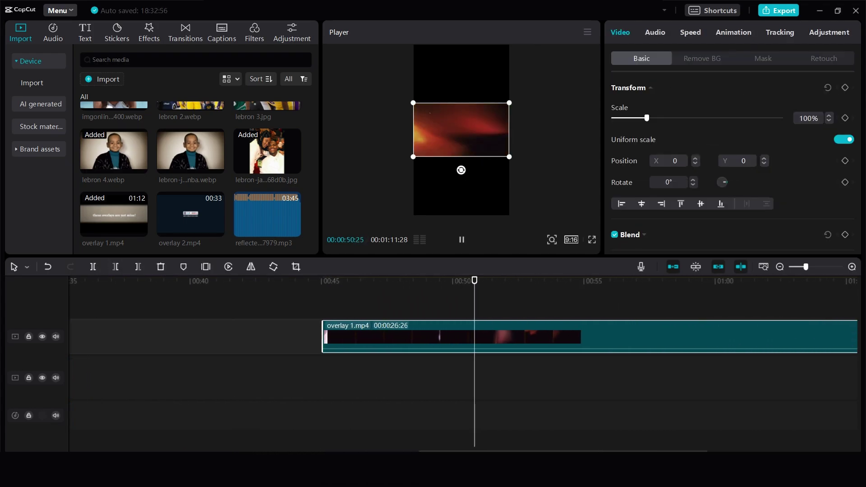
scroll(773, 447, "right", 4)
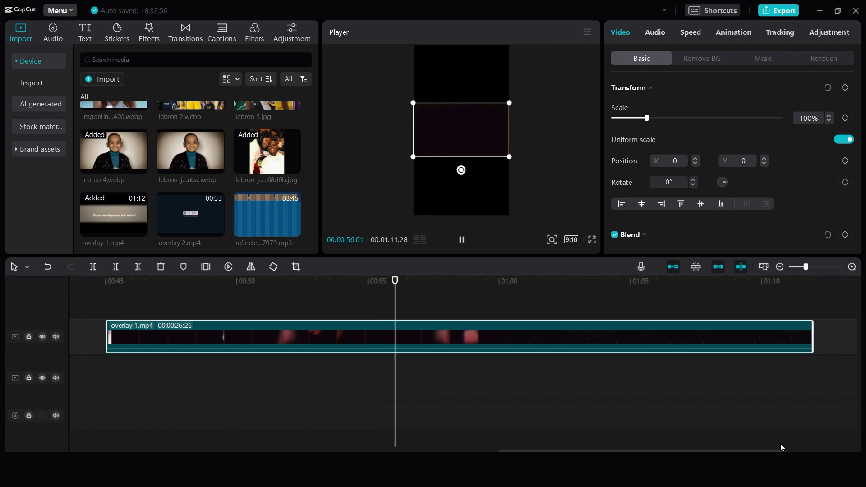
scroll(464, 361, "right", 2)
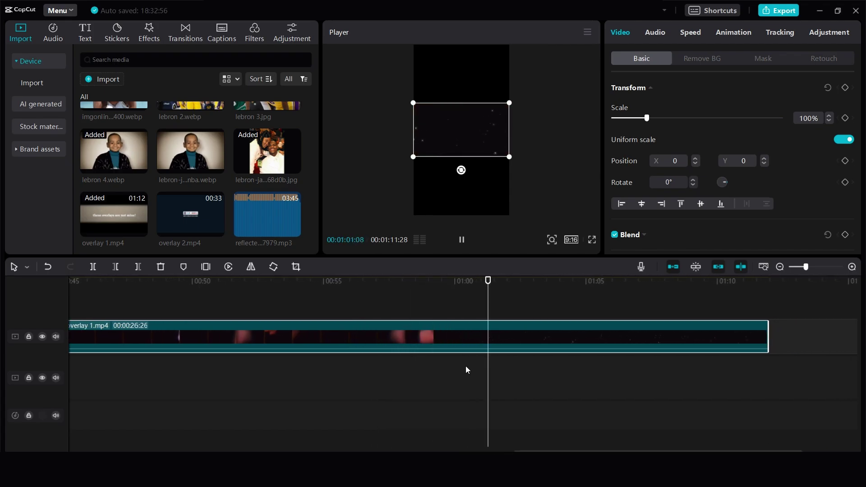
left_click(417, 367)
left_click(463, 331)
key("ctrl+b")
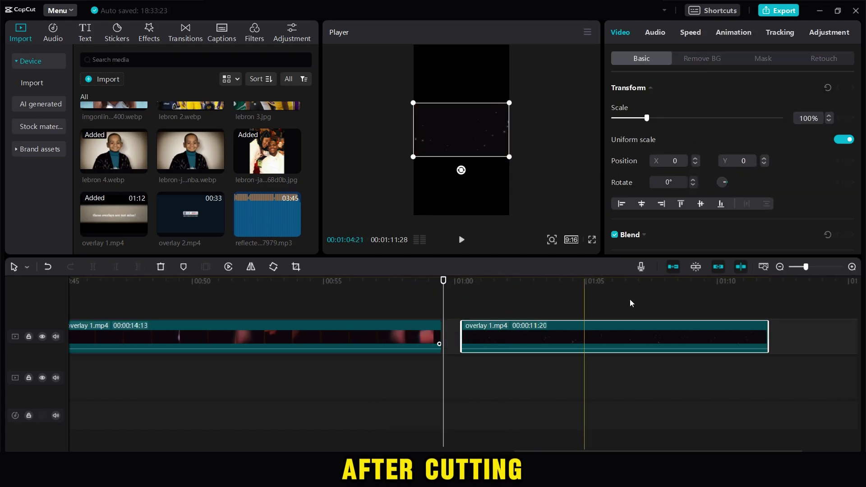
left_click(759, 302)
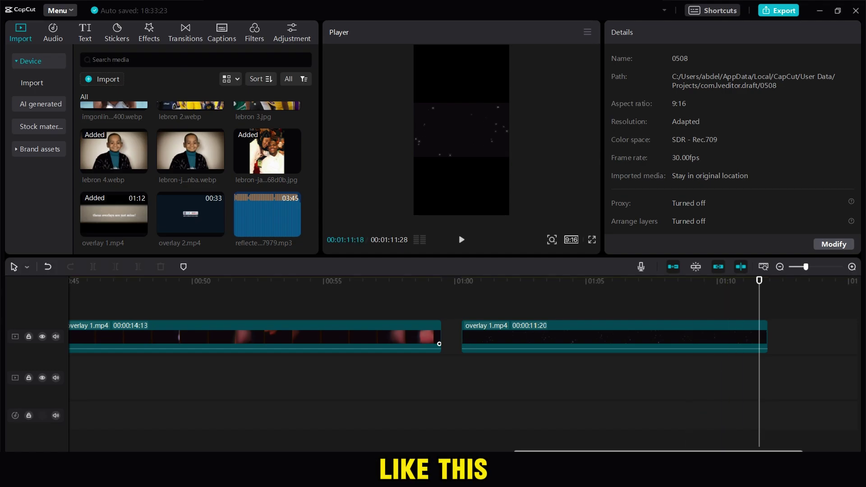
Step: Move the light-leak section of overlay 1.mp4 to the timeline's start and fit it to the vertical frame with 90° rotation and 179% scale
left_click_drag(687, 450, 520, 436)
left_click_drag(560, 339, 60, 331)
left_click(105, 309)
left_click(456, 144)
left_click_drag(460, 170, 390, 239)
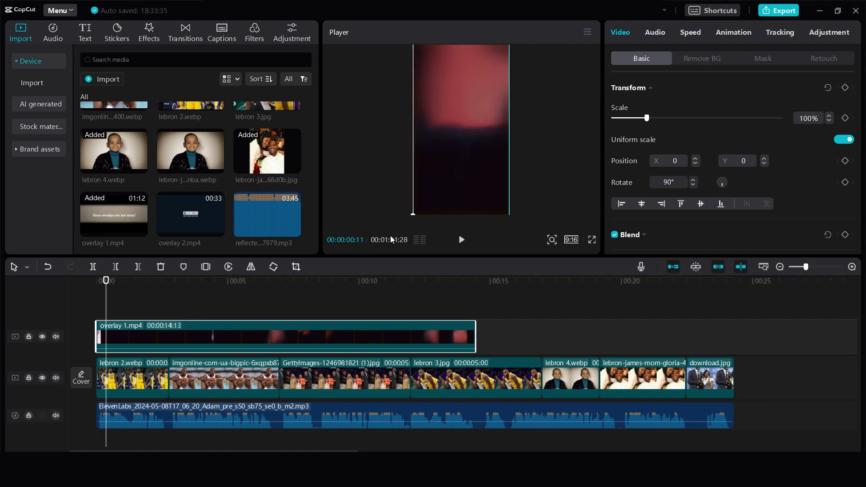
Step: Set the light-leak overlay's blend mode to Screen and play the video from the start
scroll(721, 148, "down", 3)
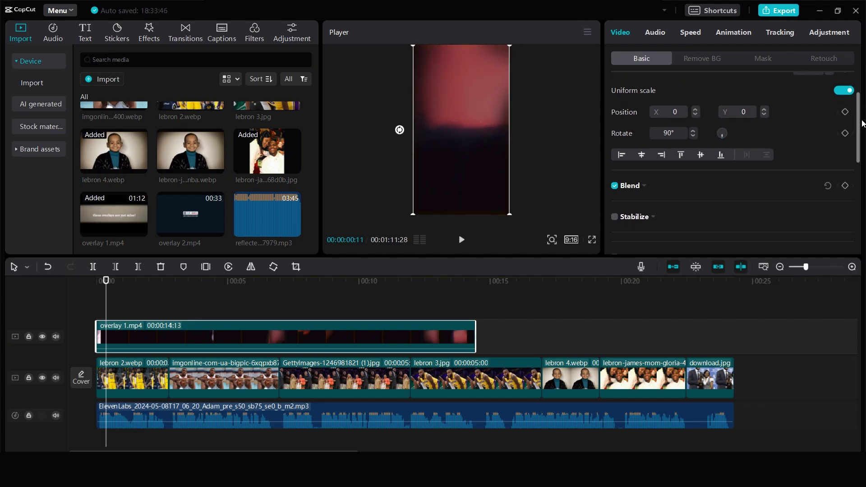
left_click(645, 141)
left_click(697, 165)
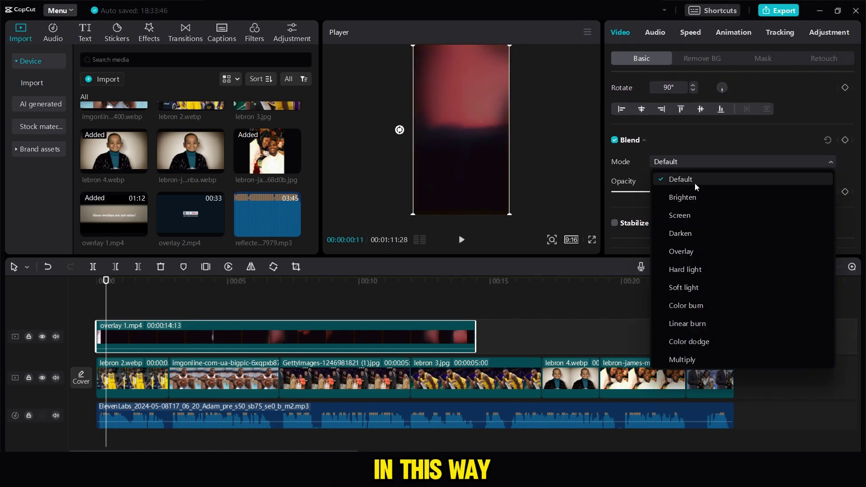
left_click(667, 213)
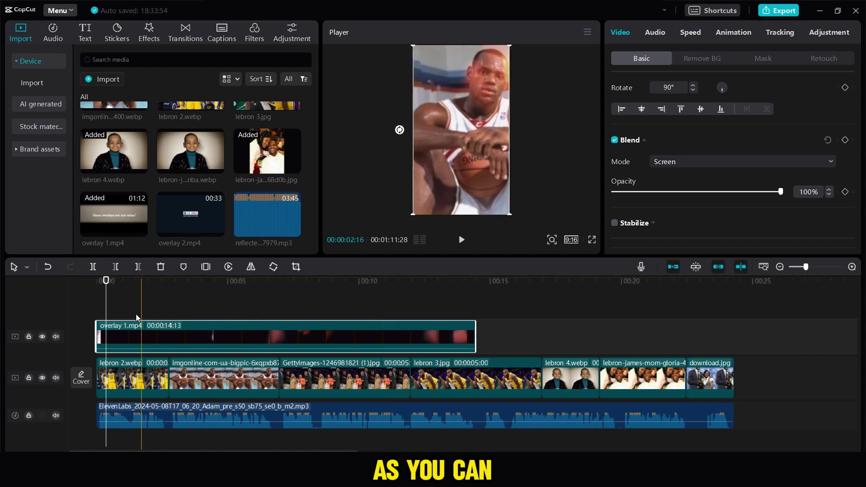
left_click(97, 309)
key("space")
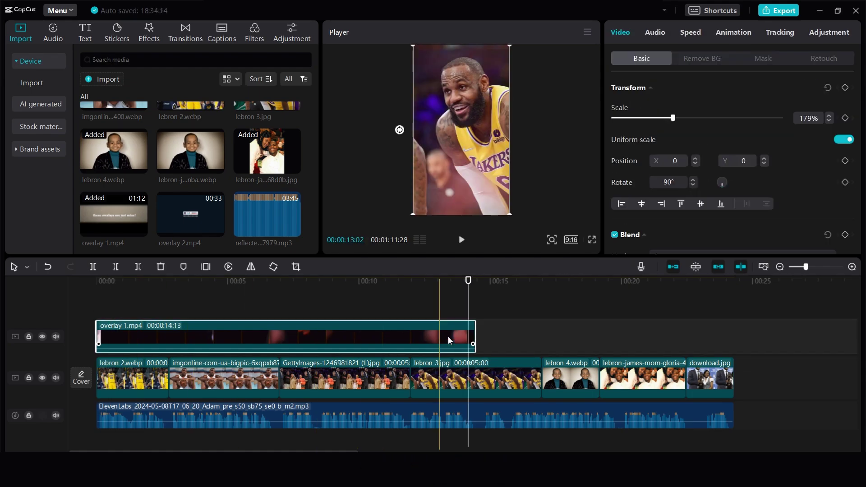
Step: Paste a copy of the light-leak overlay at 00:00:14:13, shift it onto a higher track slightly overlapping the first one, and play it back
left_click(475, 314)
key("ctrl+v")
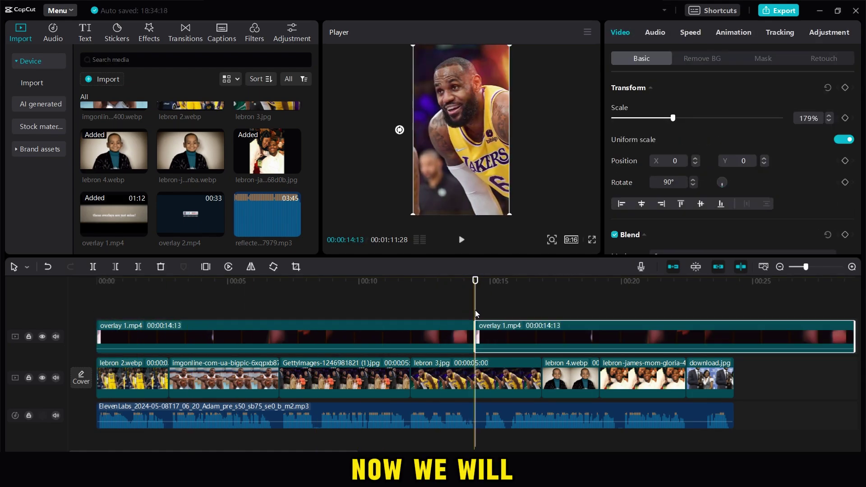
left_click_drag(493, 327, 488, 308)
left_click(461, 322)
key("space")
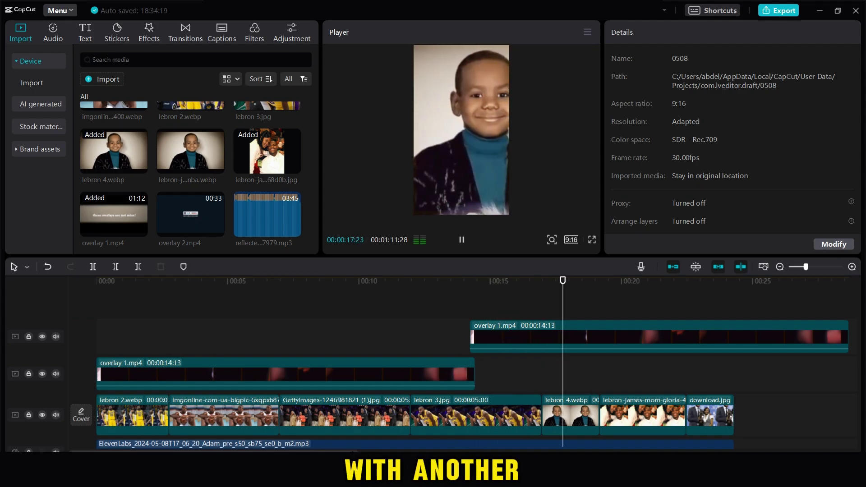
Step: Trim the end of the second light-leak overlay to the end of the last image and play back the ending
left_click_drag(352, 450, 459, 450)
left_click(444, 331)
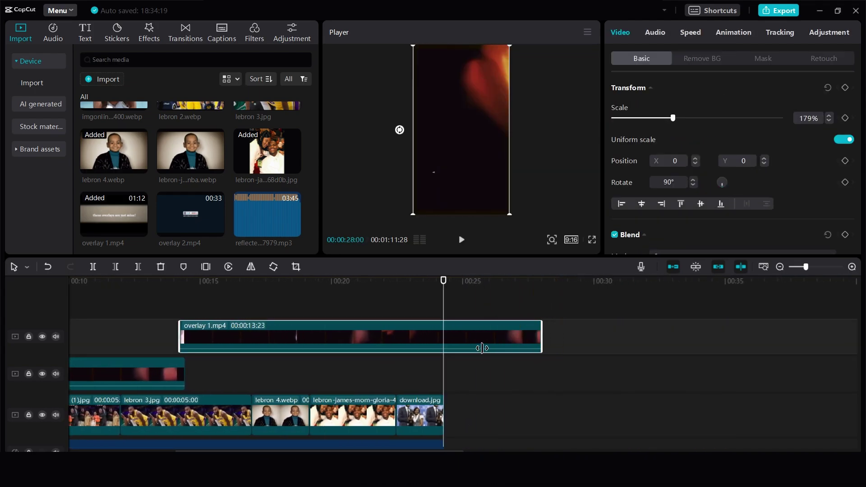
left_click_drag(481, 347, 442, 352)
left_click(427, 366)
key("space")
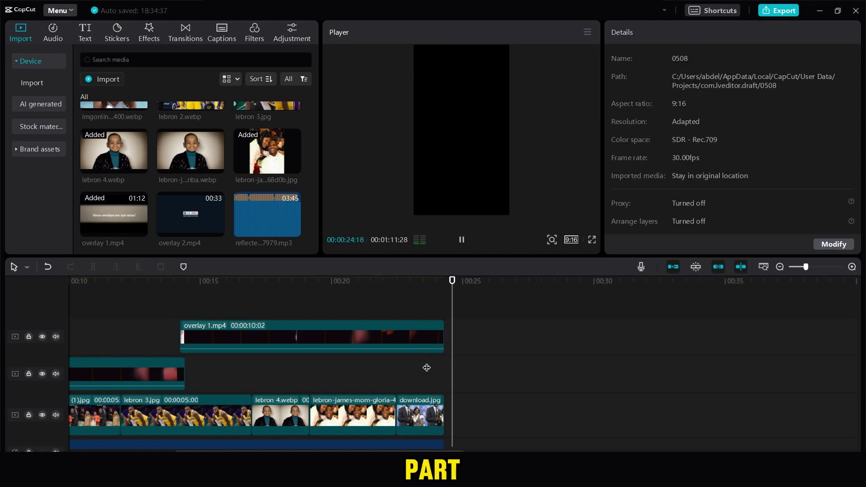
Step: Move the particle section of overlay 1.mp4 to the timeline's start on its own upper track, rotated 90° and enlarged to fill the frame
left_click_drag(430, 450, 717, 450)
left_click_drag(659, 376, 23, 297)
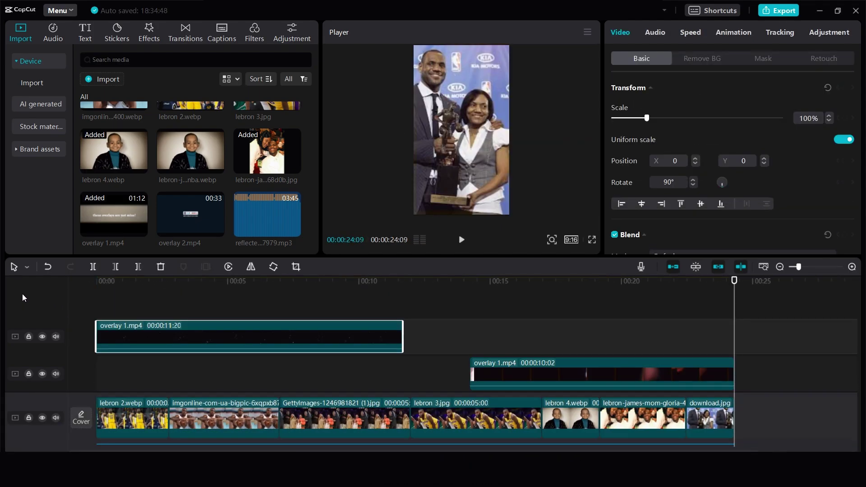
left_click(287, 317)
left_click(330, 334)
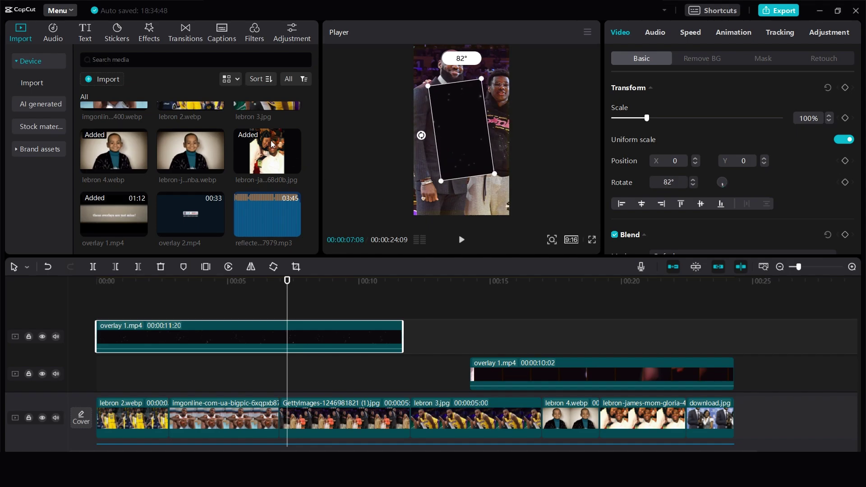
Step: Set the particle overlay's blend mode to Screen and play back the result
scroll(730, 180, "down", 3)
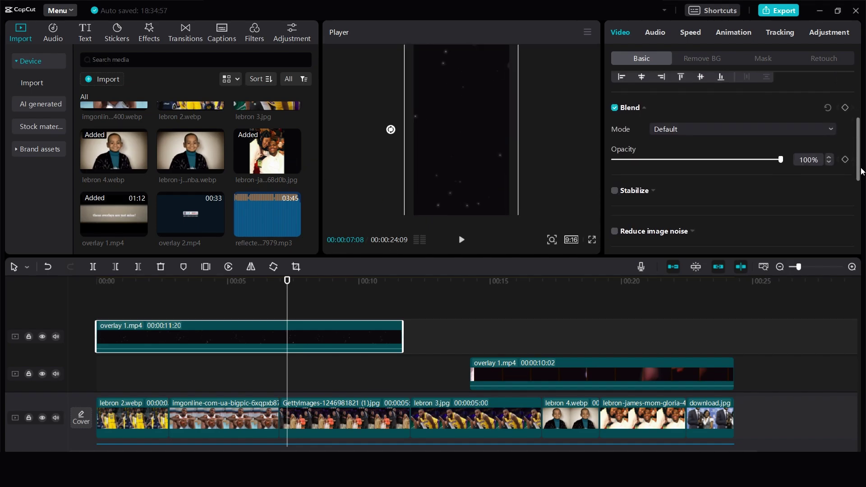
left_click(741, 127)
left_click(683, 180)
left_click(158, 293)
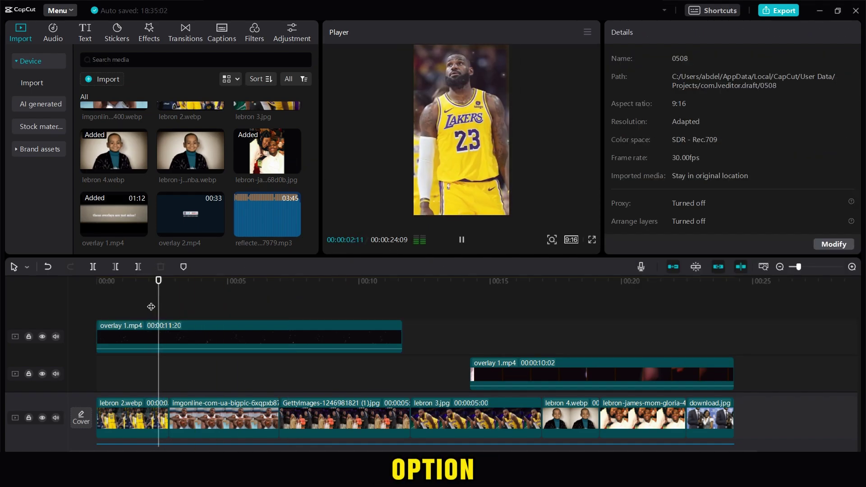
Step: Extend the particle effect to the video's end with a pasted copy slowed to 0.9X and trimmed to 00:00:12:21
left_click(400, 293)
key("ctrl+v")
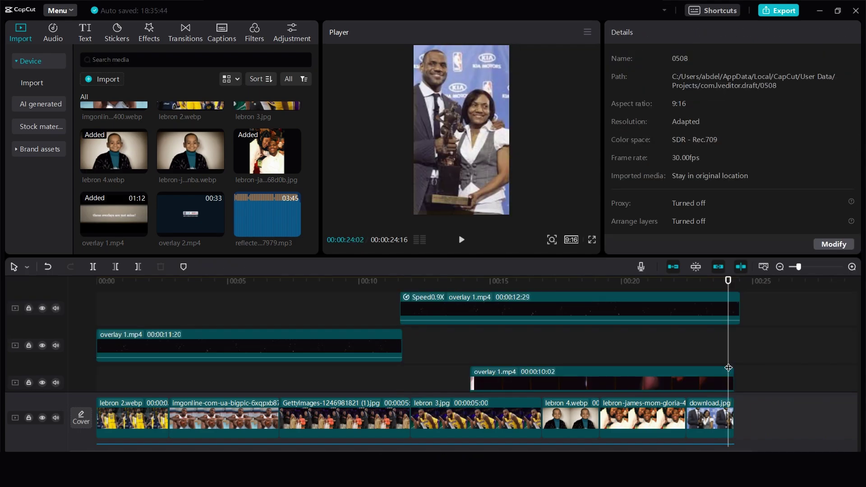
left_click_drag(726, 359, 733, 358)
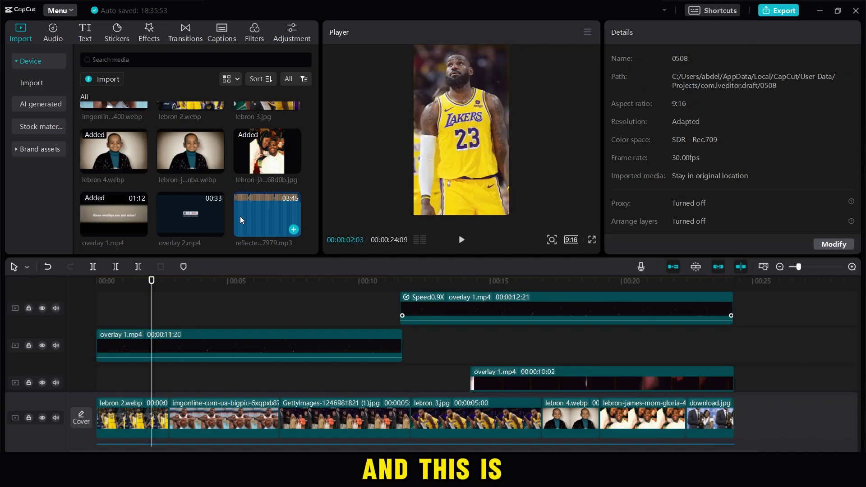
Step: Add overlay 2.mp4 to the timeline after the last image and play through its transition footage
left_click_drag(194, 214, 532, 261)
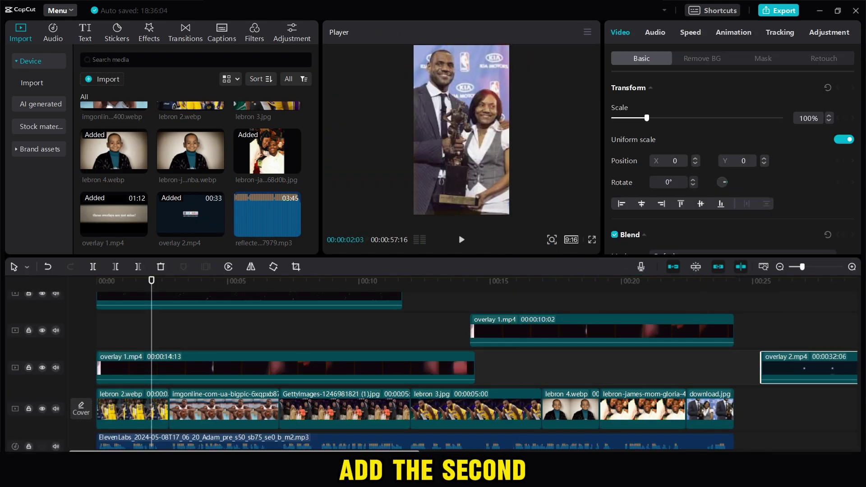
left_click_drag(406, 450, 648, 439)
left_click(459, 413)
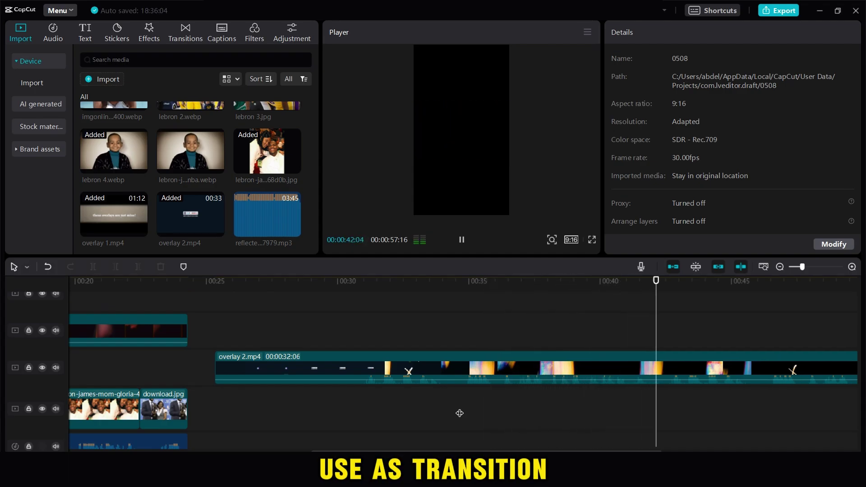
Step: Cut overlay 2.mp4 down to one brief colourful light flash at about 00:00:37 by deleting the footage before and after it
left_click_drag(606, 450, 711, 449)
left_click(381, 354)
left_click(381, 329)
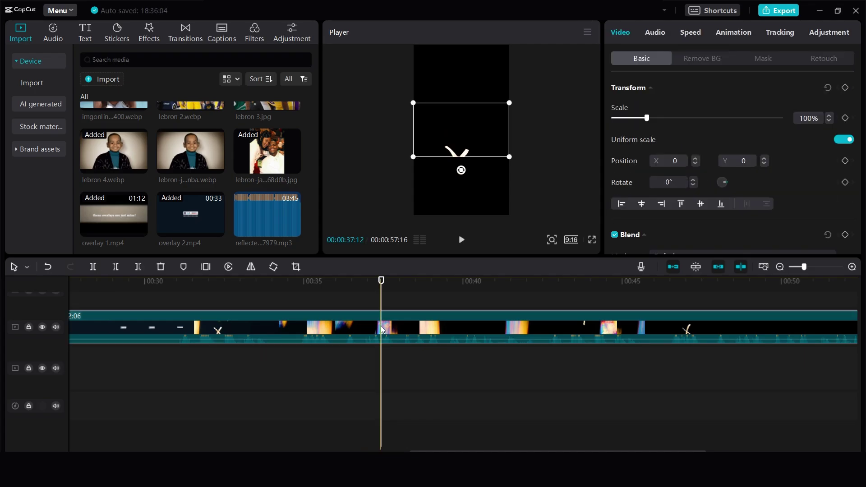
left_click(396, 348)
left_click(397, 337)
key("ctrl+b")
key("Delete")
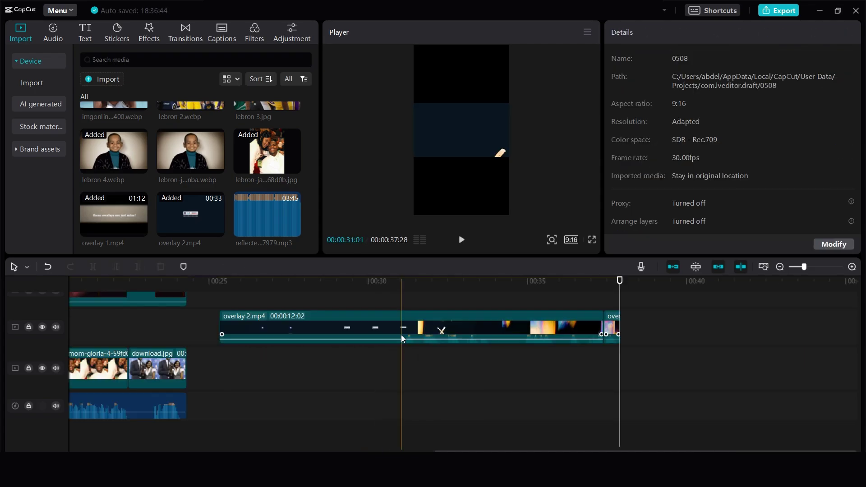
left_click(386, 334)
key("Delete")
left_click(387, 337)
Step: Move the short light-flash clip back over the lebron-james-mom image on the lower overlay track and play back that section
key("Home")
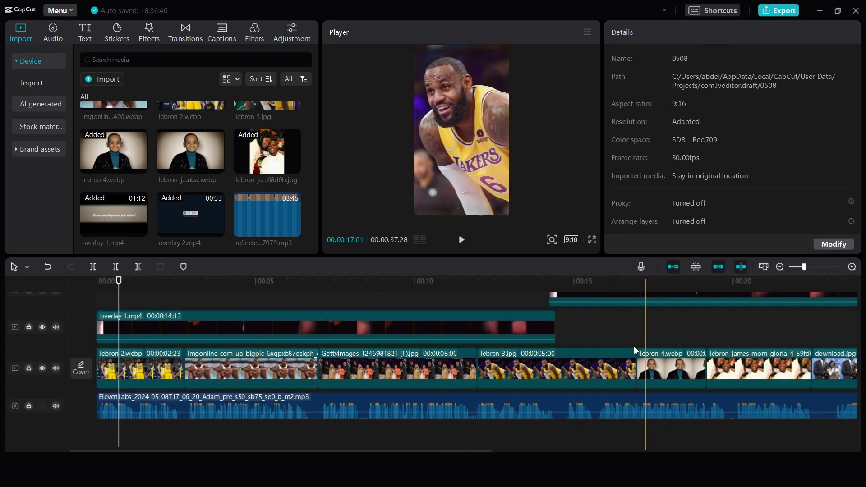
left_click_drag(384, 450, 678, 450)
left_click_drag(747, 327, 410, 379)
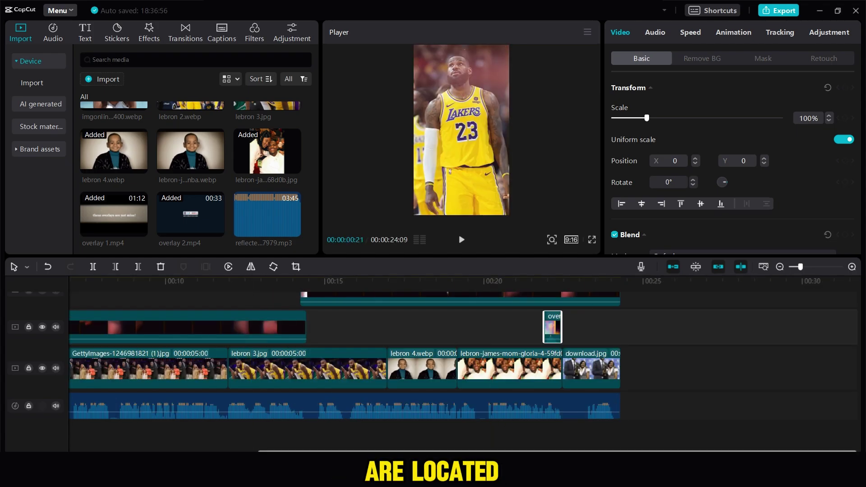
scroll(720, 372, "left", 10)
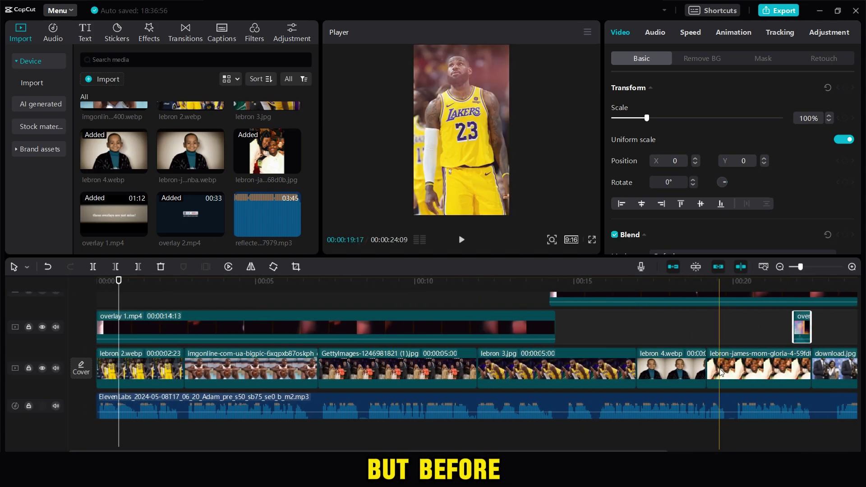
left_click_drag(793, 334, 726, 329)
left_click(788, 334)
key("space")
key("space")
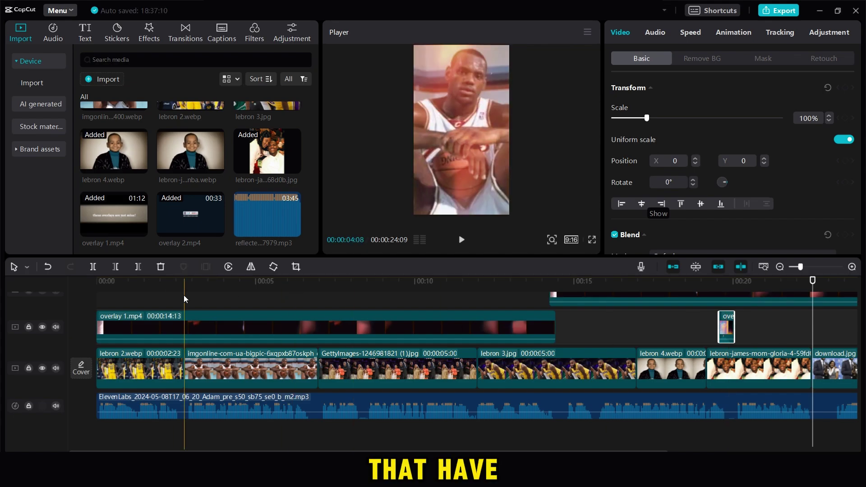
Step: Paste a copy of the light-flash clip near the cut between the first and second images and preview it
left_click(175, 292)
key("ctrl+v")
key("space")
scroll(182, 297, "up", 2)
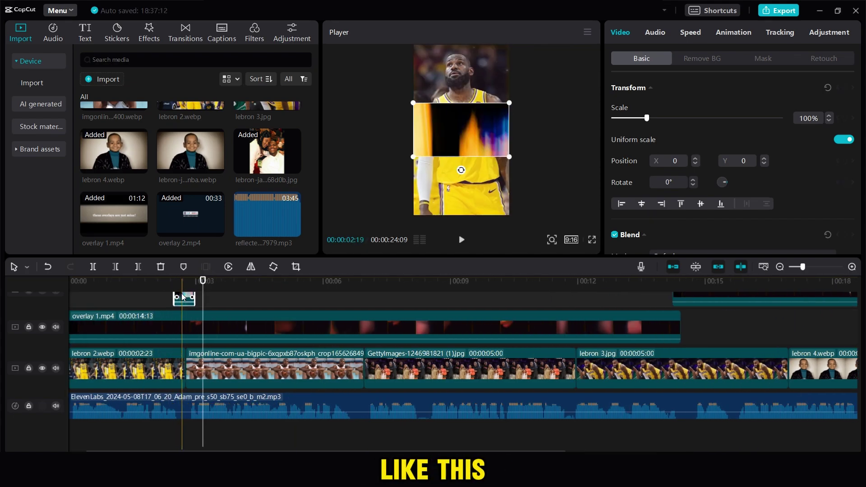
Step: Rotate the pasted light-flash clip 90°, enlarge it to 177% to fill the frame, and set its blend mode to Screen
scroll(860, 355, "up", 2)
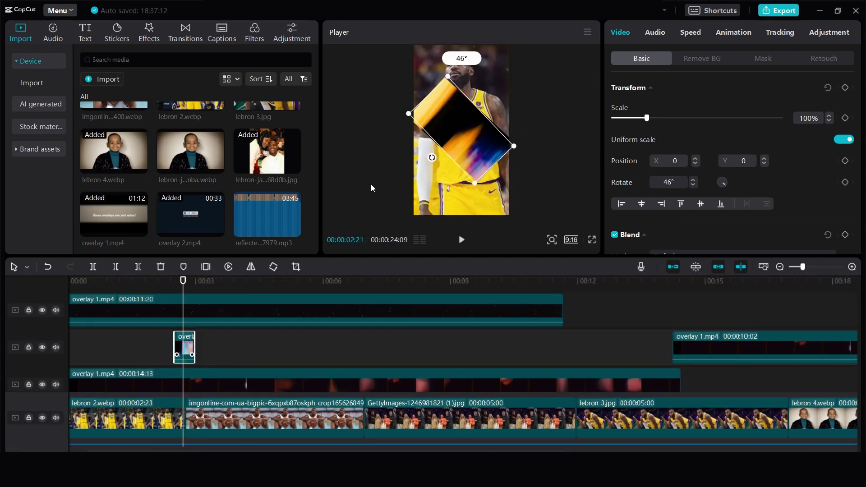
left_click_drag(371, 188, 446, 178)
scroll(857, 105, "down", 3)
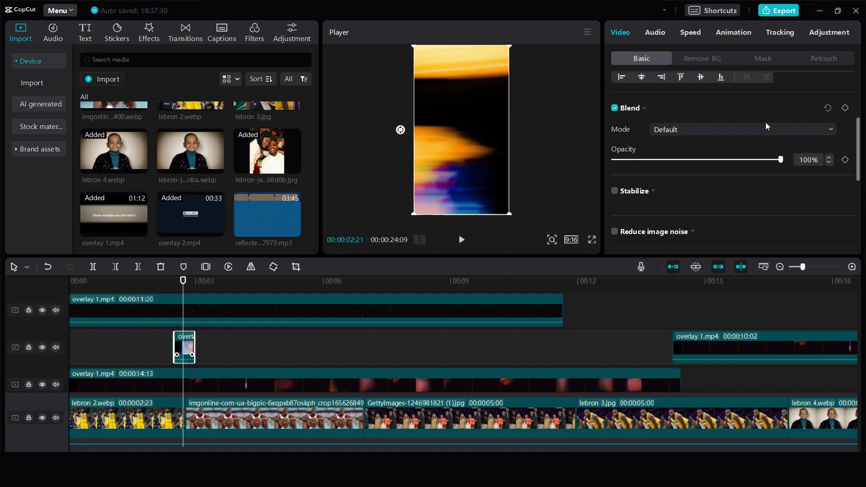
left_click(766, 127)
left_click(706, 174)
Step: Align the blended light-flash clip's start with the cut between the first and second images and play back the transition
left_click(171, 335)
left_click(187, 345)
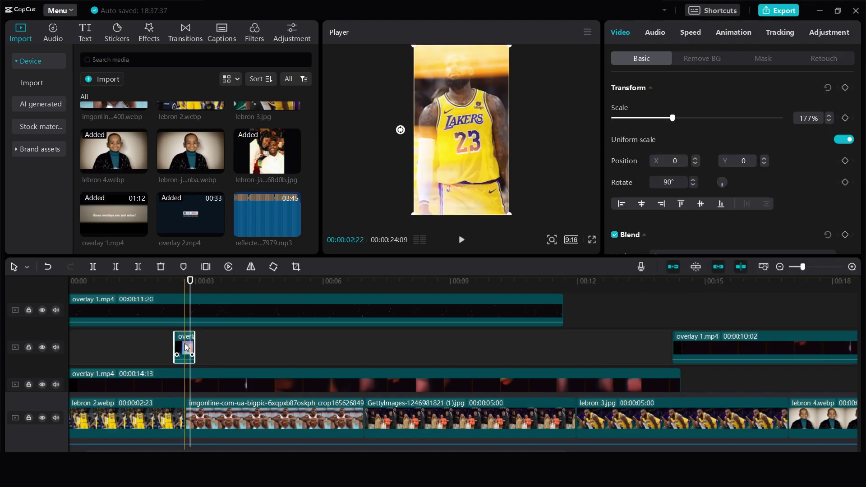
left_click(178, 357)
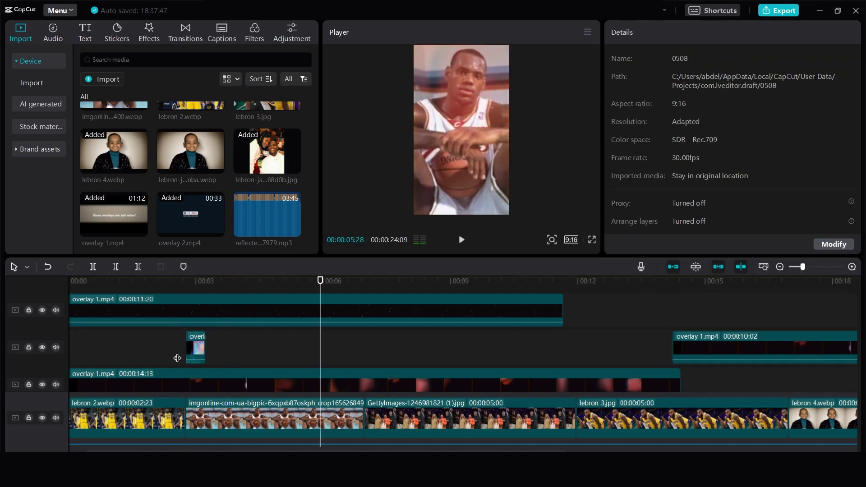
Step: Copy the blended light-flash clip to the cut between the second and third images and play it back
left_click(192, 355)
key("ctrl+c")
left_click(364, 348)
key("ctrl+v")
left_click(357, 348)
key("space")
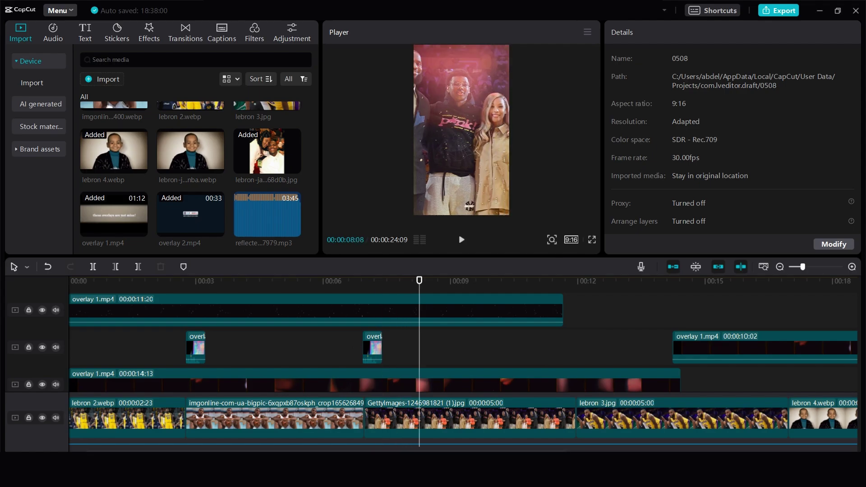
Step: Paste another light-flash transition at the cut before lebron 3.jpg and play it back
scroll(420, 361, "right", 3)
left_click(419, 361)
key("ctrl+v")
key("space")
key("space")
Step: Paste light-flash transitions at the starts of lebron 4.webp and the lebron-james-mom image, deleting the original unscaled flash clip
scroll(444, 359, "right", 4)
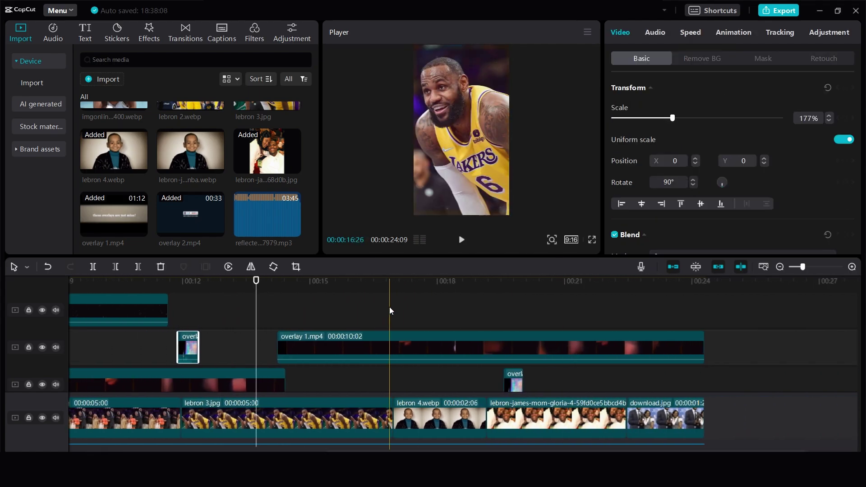
left_click(390, 311)
key("ctrl+v")
key("space")
key("Delete")
Step: Paste light-flash transitions at the start of download.jpg and at the very beginning of the timeline
left_click(623, 376)
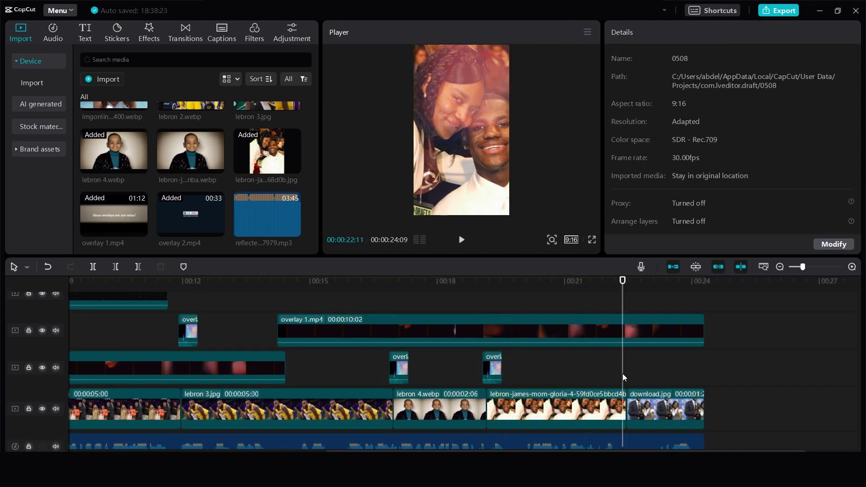
key("ctrl+v")
key("space")
key("space")
left_click_drag(591, 450, 323, 446)
left_click(98, 328)
key("space")
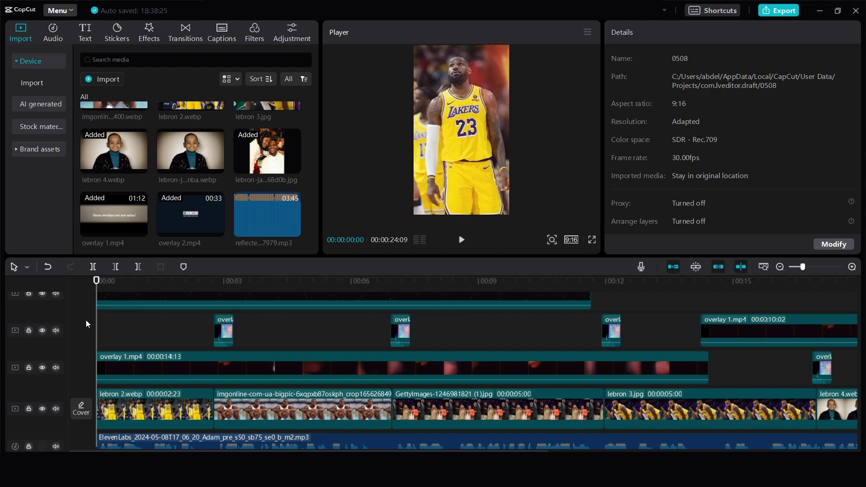
key("ctrl+v")
Step: Apply the Vignette effect from the Lens video effects to the first image, lebron 2.webp, and play it back
left_click(149, 39)
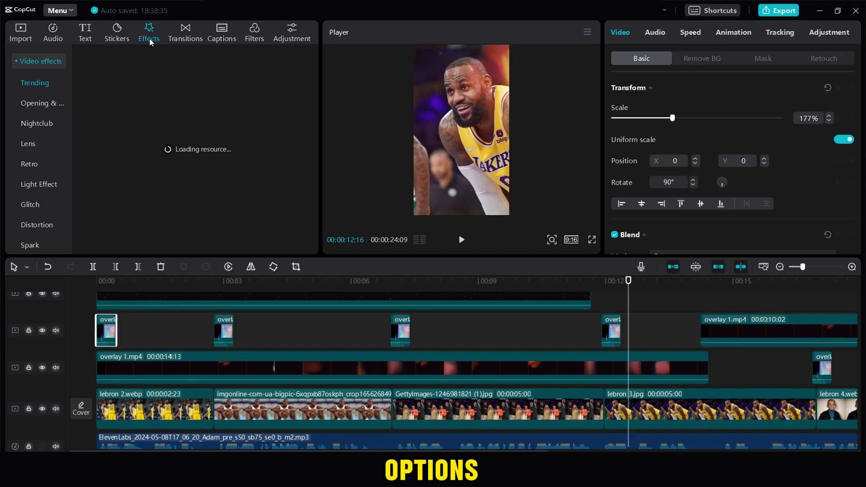
left_click(35, 142)
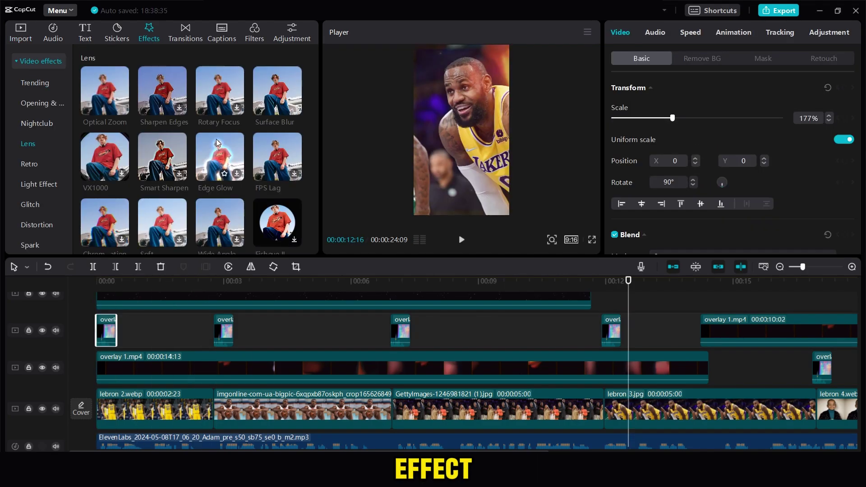
left_click_drag(314, 118, 317, 193)
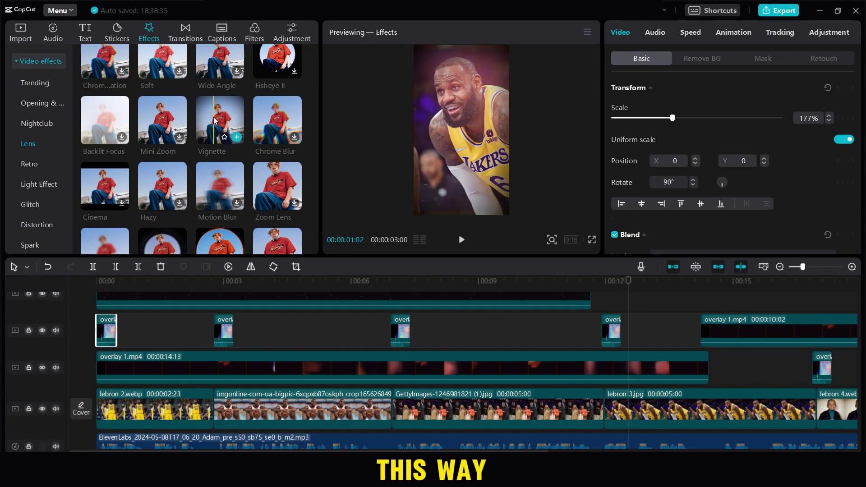
left_click_drag(228, 131, 119, 396)
left_click(193, 331)
key("space")
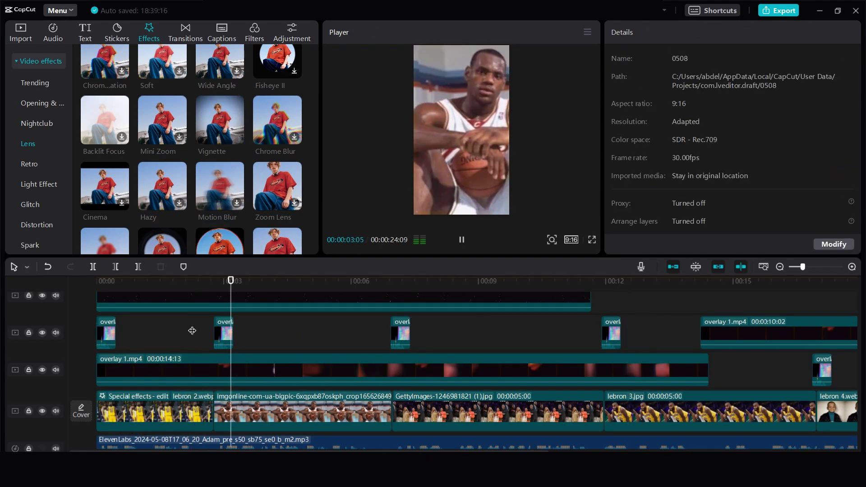
Step: Apply the Vignette effect to the second, third and fourth images on the main track
left_click_drag(280, 407, 280, 406)
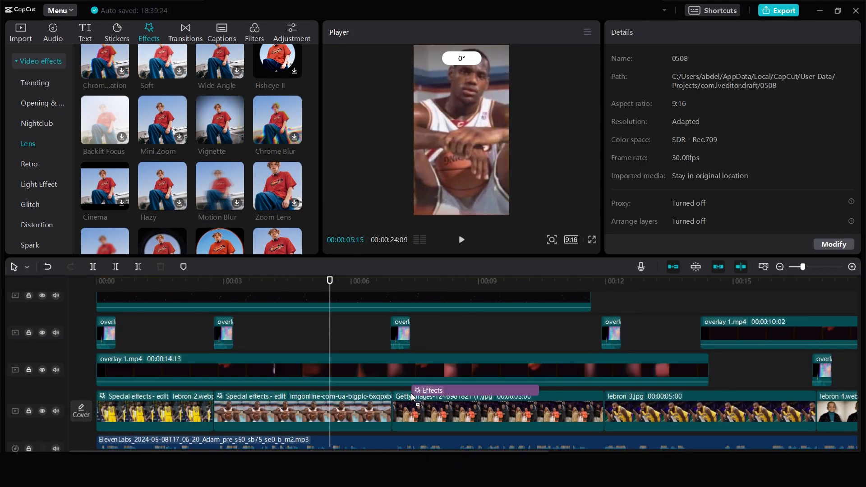
left_click_drag(411, 394, 410, 393)
left_click(552, 333)
scroll(553, 332, "right", 3)
left_click(425, 401)
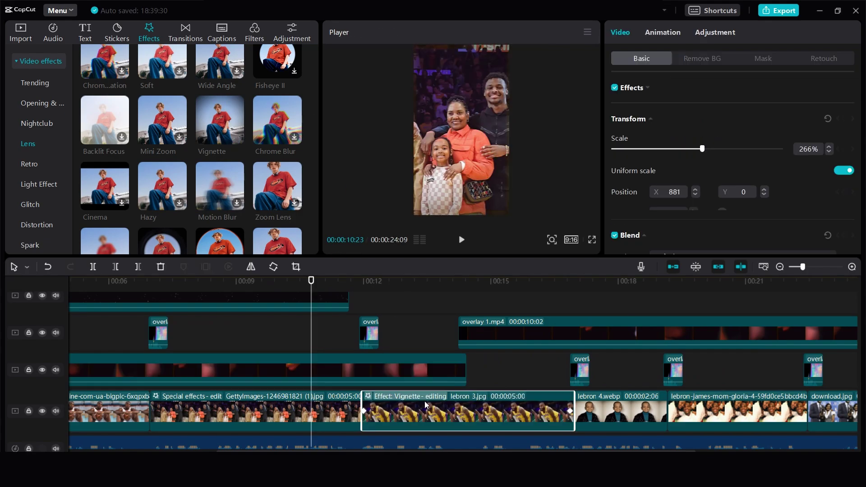
Step: Apply the Vignette effect to the last three images: lebron 4.webp, the lebron-james-mom image and download.jpg
left_click_drag(396, 450, 557, 451)
left_click(338, 369)
left_click_drag(221, 127, 354, 404)
left_click(384, 369)
key("space")
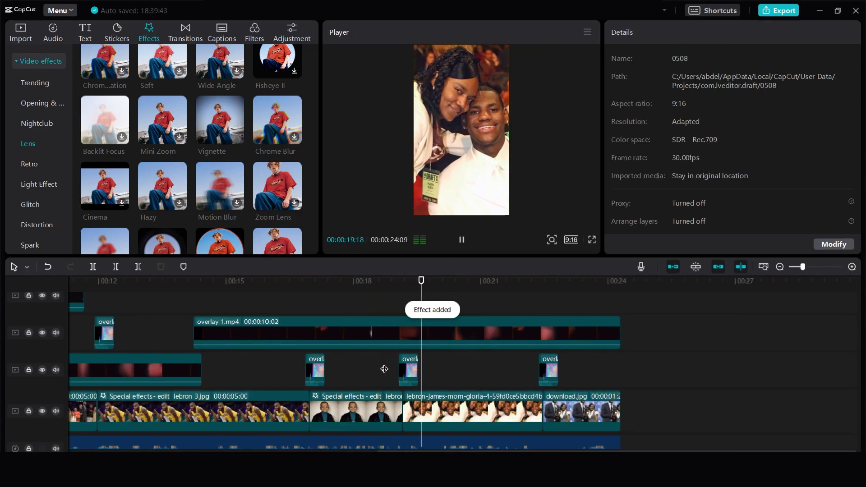
left_click_drag(489, 325, 466, 408)
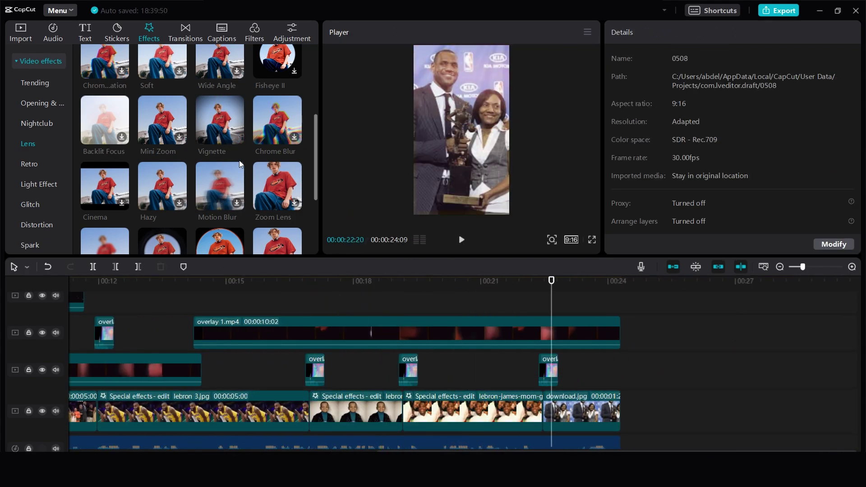
left_click_drag(548, 400, 547, 402)
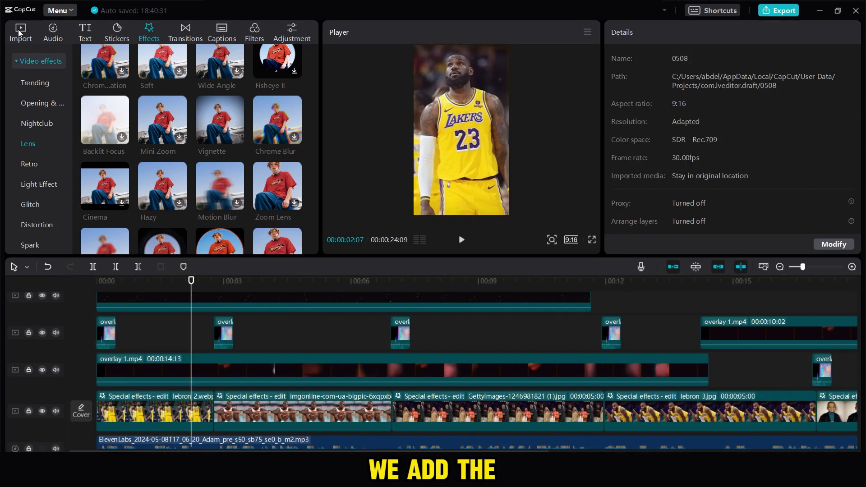
Step: Add reflected-light-147979.mp3 at the timeline's start beneath the voice-over, with a lower volume and a fade-in
left_click(19, 32)
left_click_drag(267, 214, 97, 436)
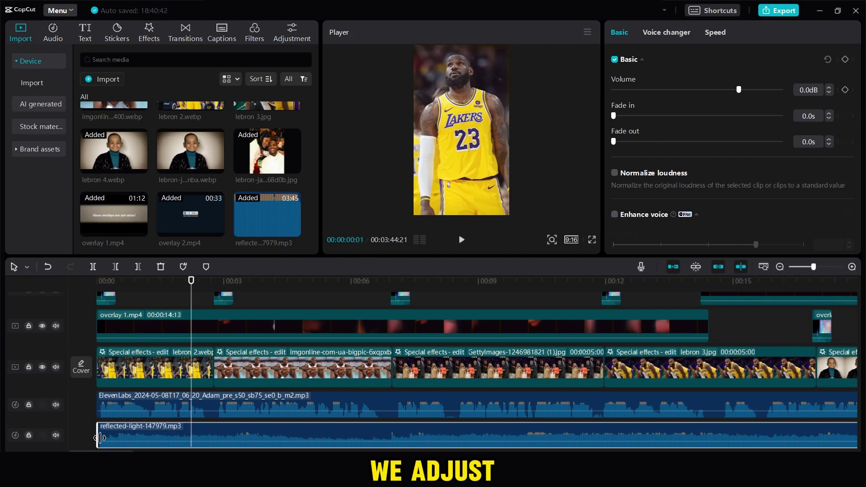
left_click(706, 90)
left_click(132, 300)
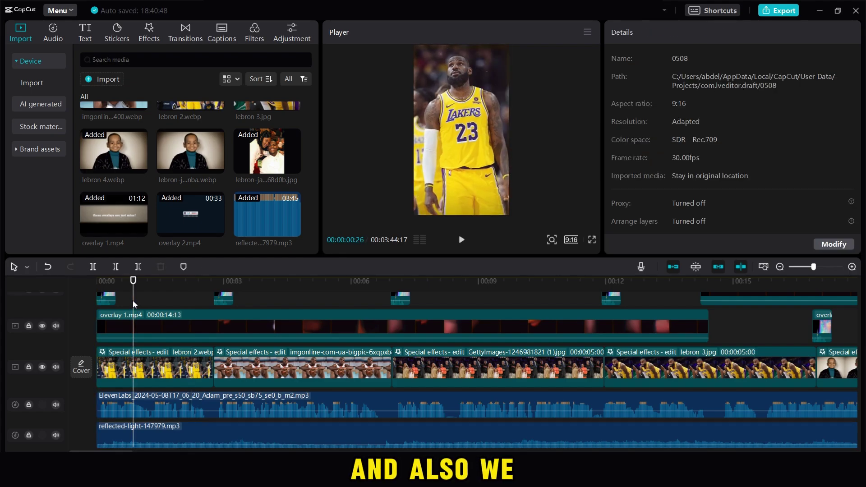
left_click(205, 434)
left_click(157, 307)
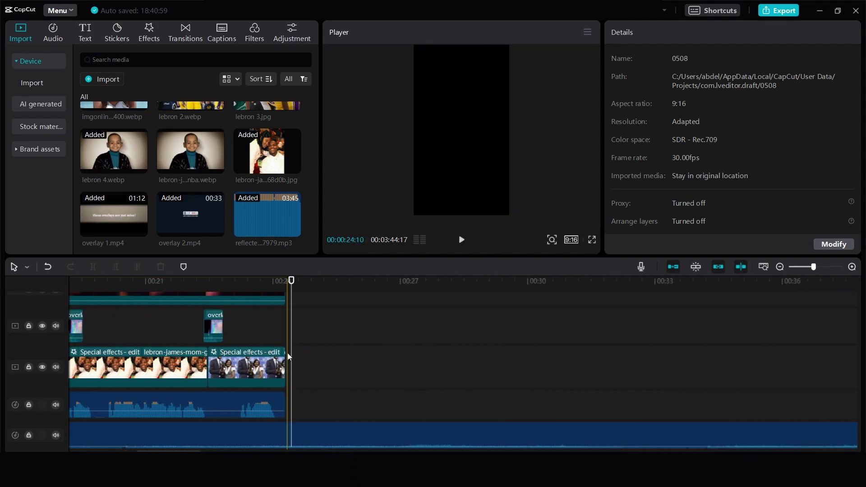
Step: Split the background music at the end of the last image, delete the excess, and play back the video
left_click(285, 340)
left_click(286, 434)
key("ctrl+v")
key("Delete")
left_click(287, 440)
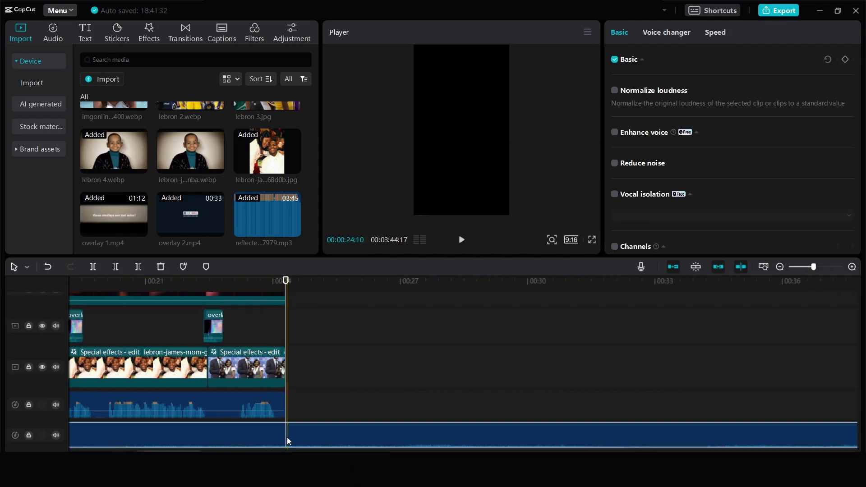
key("ctrl+b")
key("Delete")
left_click(599, 440)
left_click(605, 332)
key("space")
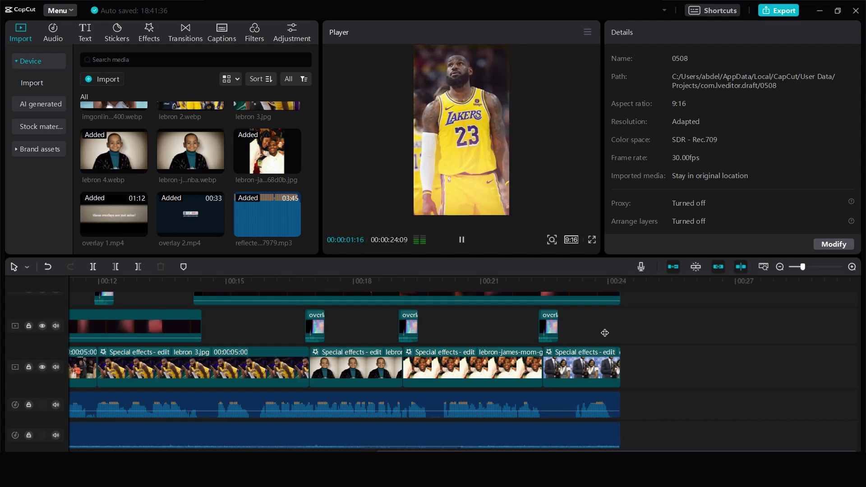
left_click_drag(595, 450, 288, 450)
left_click(186, 281)
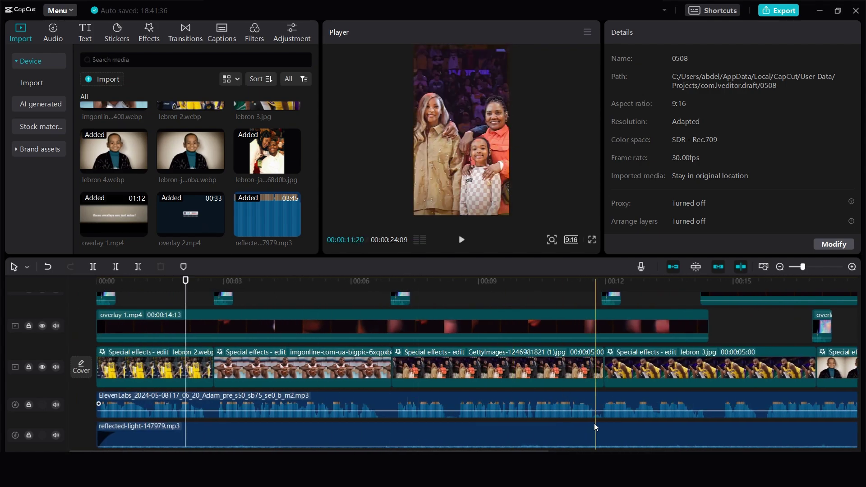
Step: Generate auto captions for the voice-over with English as the spoken language
left_click(85, 33)
left_click(40, 61)
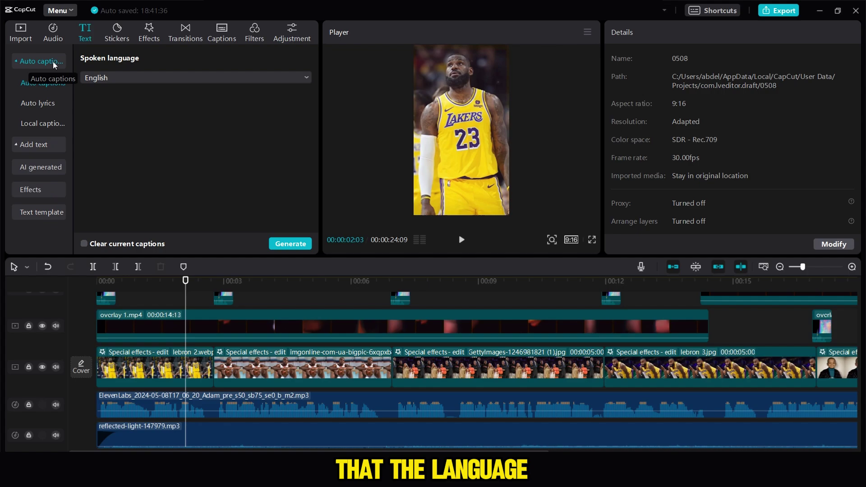
left_click(95, 79)
left_click(113, 83)
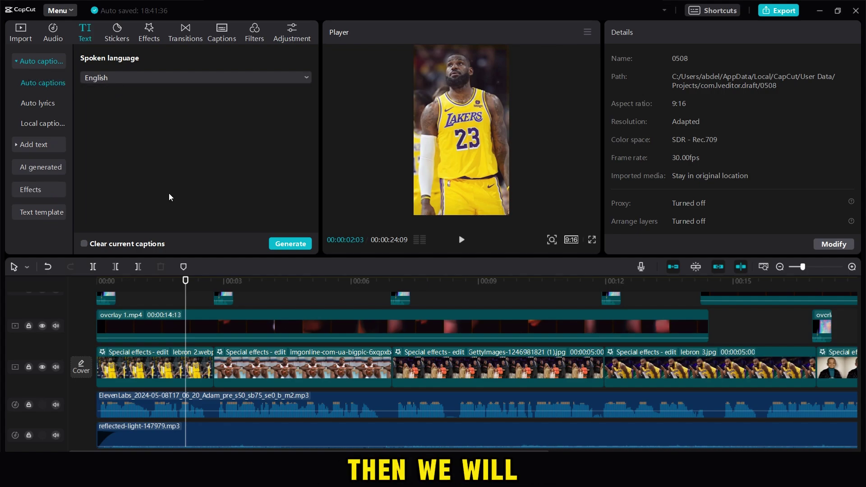
left_click(279, 244)
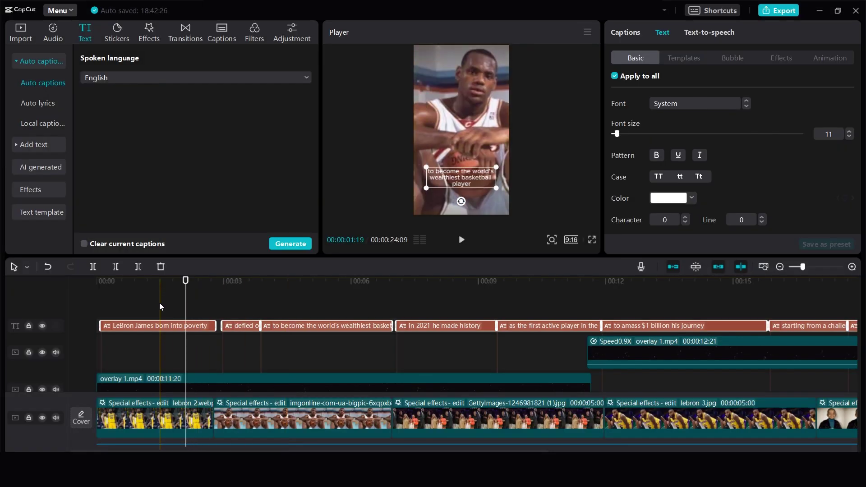
Step: Position the captions around the middle of the frame and apply a text animation to all of them
left_click(159, 308)
key("space")
key("space")
left_click(158, 325)
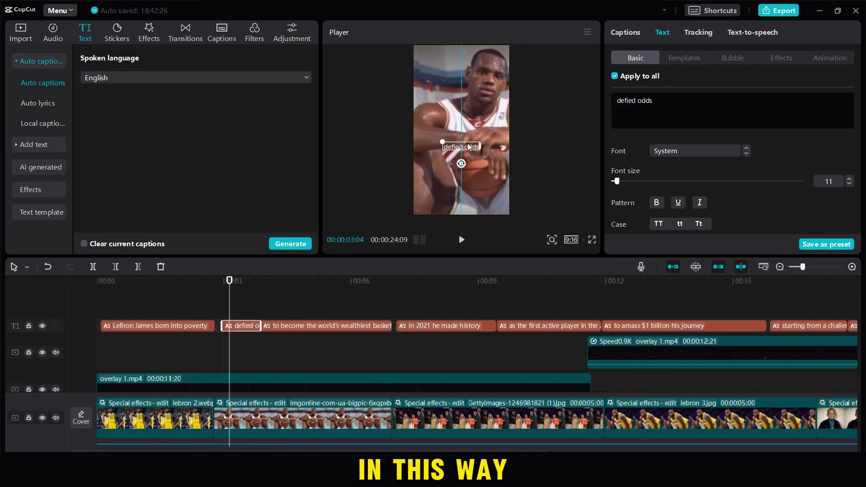
left_click(816, 57)
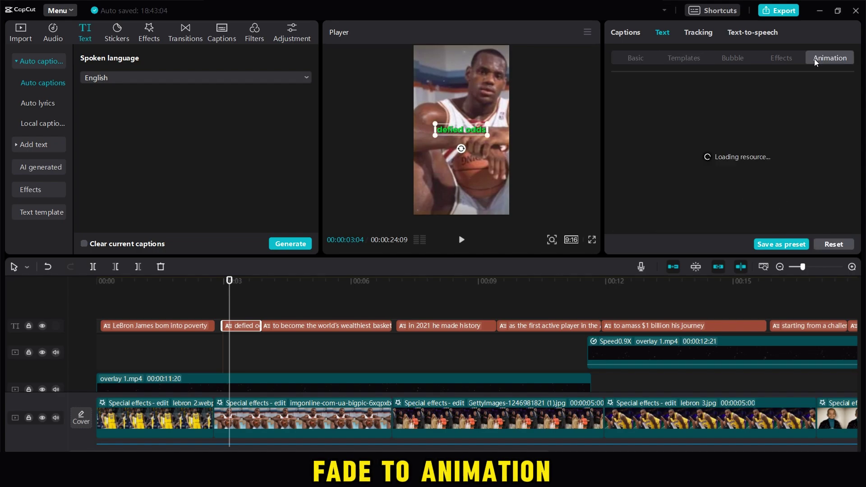
left_click(731, 88)
left_click(802, 172)
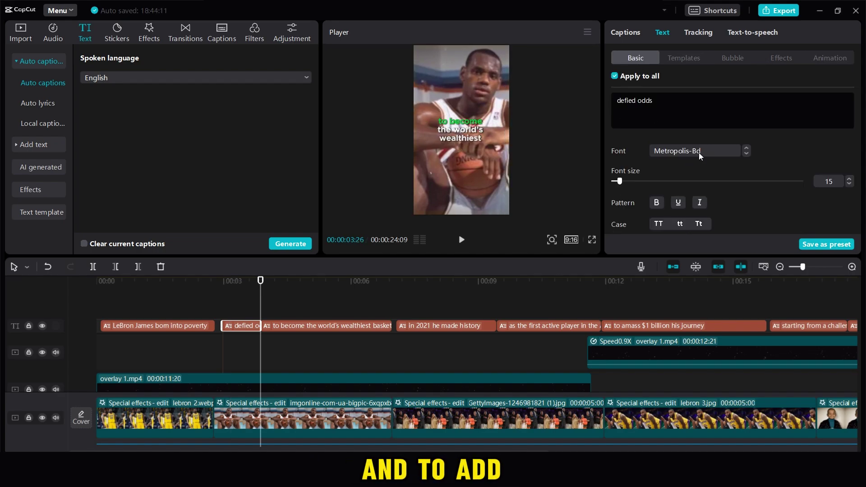
Step: Change the font of all captions to ZY Fervent and play back the opening of the video
left_click(699, 153)
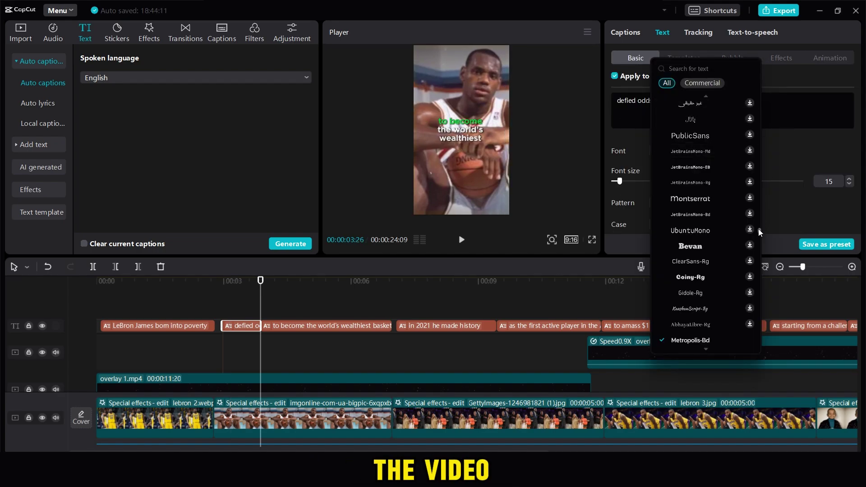
left_click_drag(758, 230, 743, 114)
left_click(690, 136)
left_click(147, 303)
key("space")
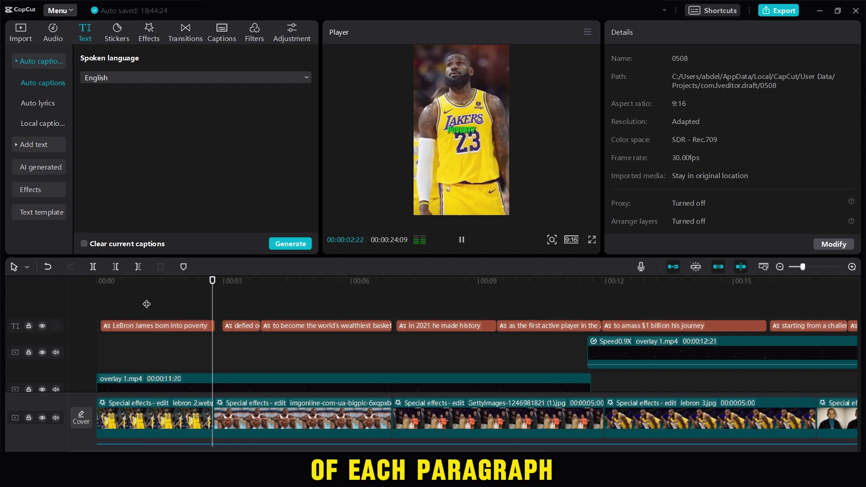
Step: Set the text color of only the "defied odds" caption to bright green, hex 12FF00
left_click(234, 313)
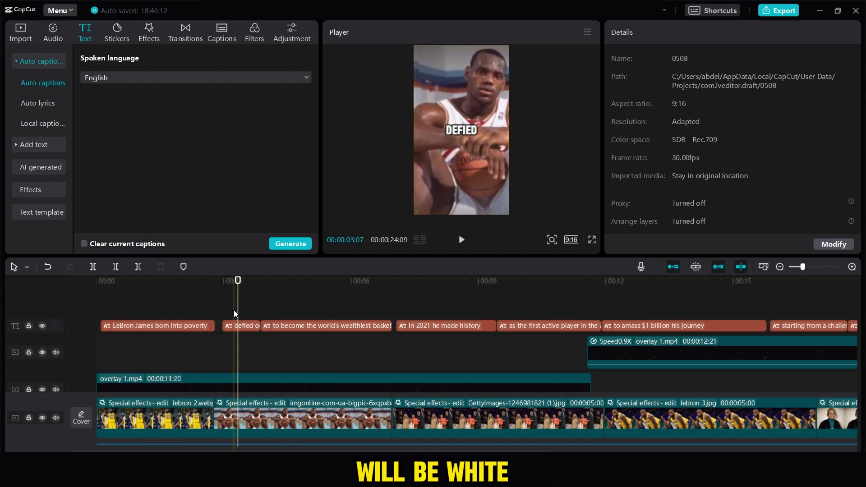
left_click(239, 325)
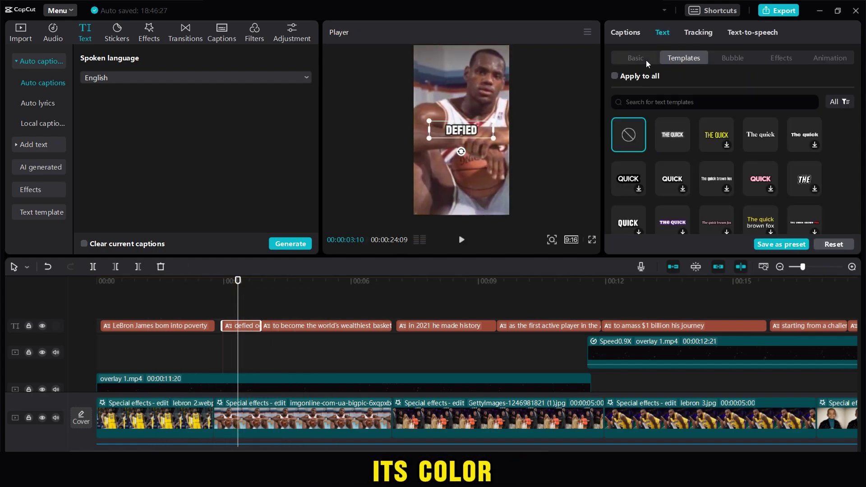
scroll(859, 121, "down", 1)
left_click(691, 158)
left_click(747, 180)
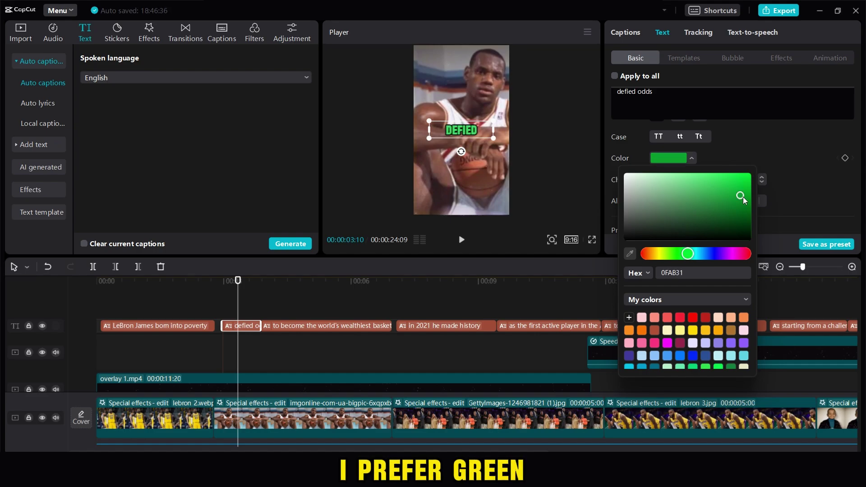
left_click_drag(749, 181, 756, 170)
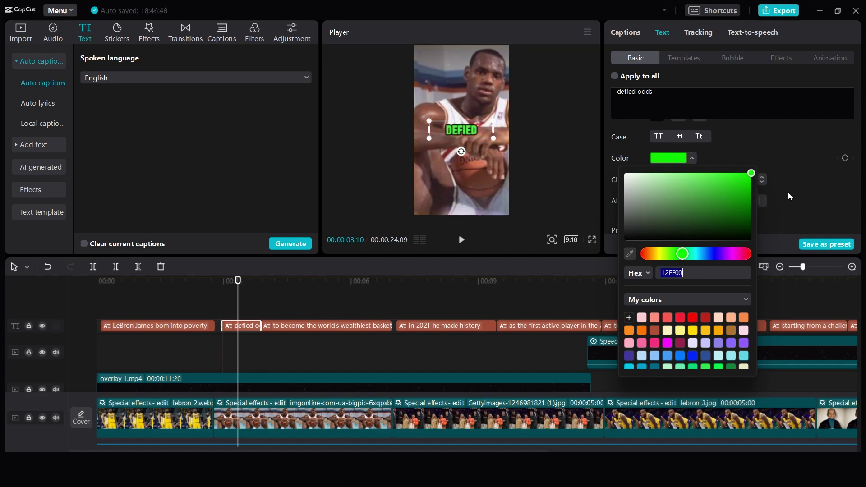
Step: Set the text color of the "in 2021 he made history" caption to hex 12FF00
left_click(366, 311)
left_click(400, 325)
scroll(676, 181, "down", 3)
left_click(668, 129)
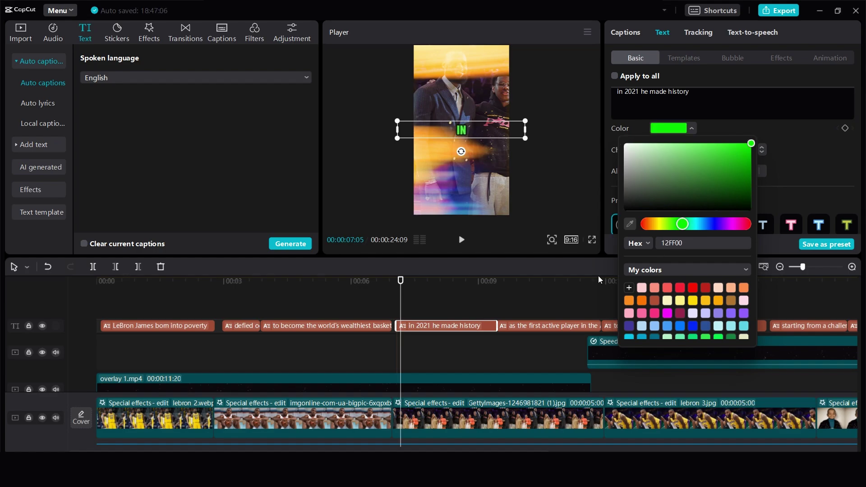
Step: Set the text color of the "to amass $1 billion his journey" caption to hex 12FF00
left_click(662, 32)
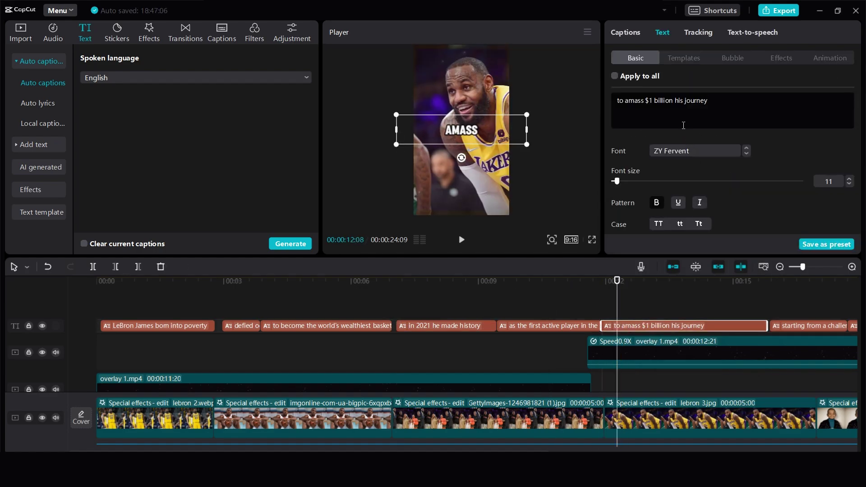
scroll(682, 126, "down", 3)
left_click(683, 128)
double_click(686, 242)
type("12FF00")
left_click(549, 362)
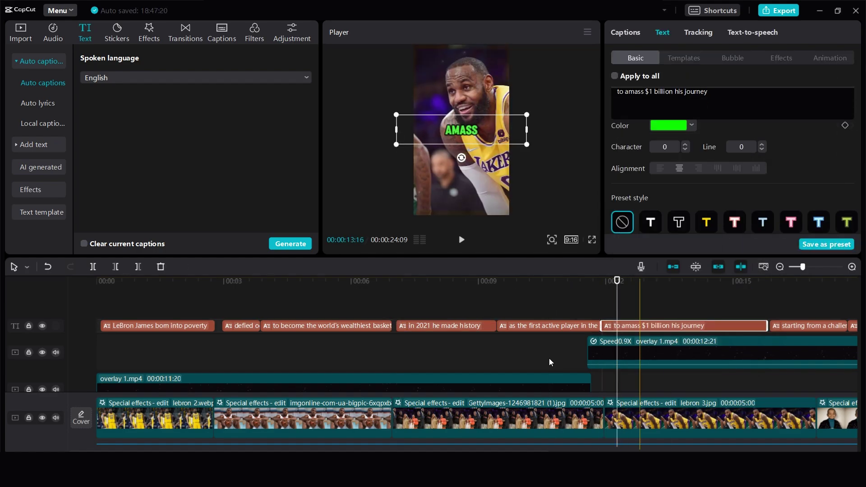
Step: Set the text color of the "where his mother gave birth at 16" caption to green
scroll(549, 362, "right", 5)
left_click(526, 327)
scroll(721, 136, "down", 2)
left_click(668, 167)
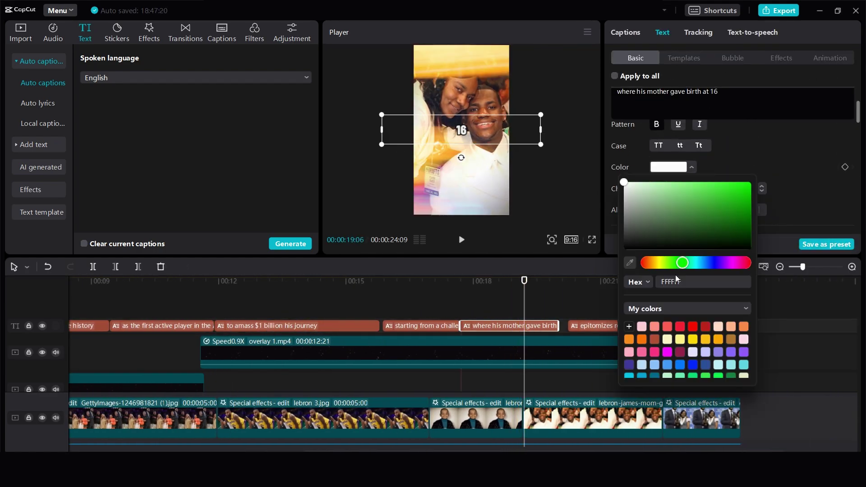
Step: Set the text color of the final "but did you know" caption to hex 12FF00
left_click(718, 326)
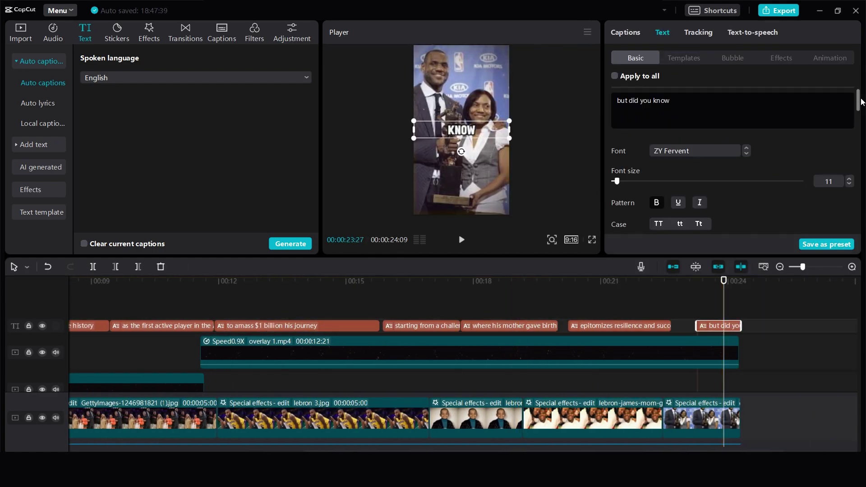
scroll(721, 135, "down", 4)
scroll(721, 135, "up", 1)
left_click(678, 126)
double_click(688, 239)
type("12FF00")
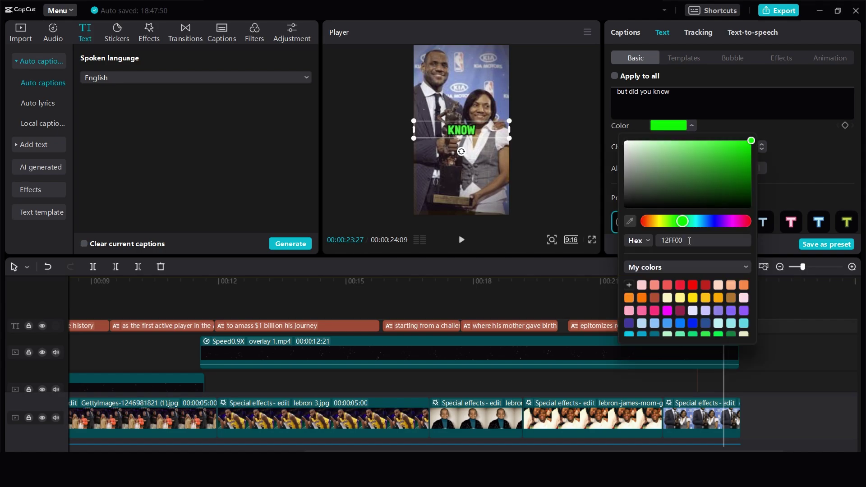
Step: Turn on applying changes to all captions from the "where his mother gave birth at 16" caption and scale the text down slightly
left_click(578, 310)
left_click(523, 326)
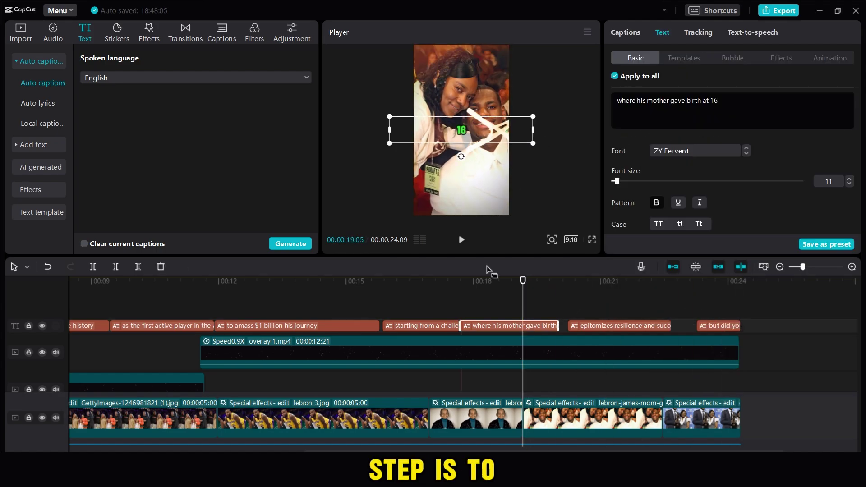
left_click(494, 293)
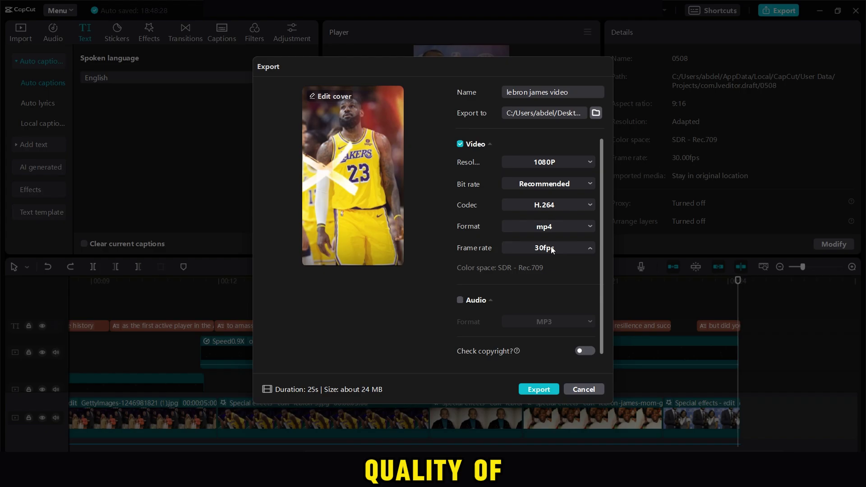
Step: Set the export frame rate to 60fps and export "lebron james video" as a 1080P H.264 mp4
left_click(552, 250)
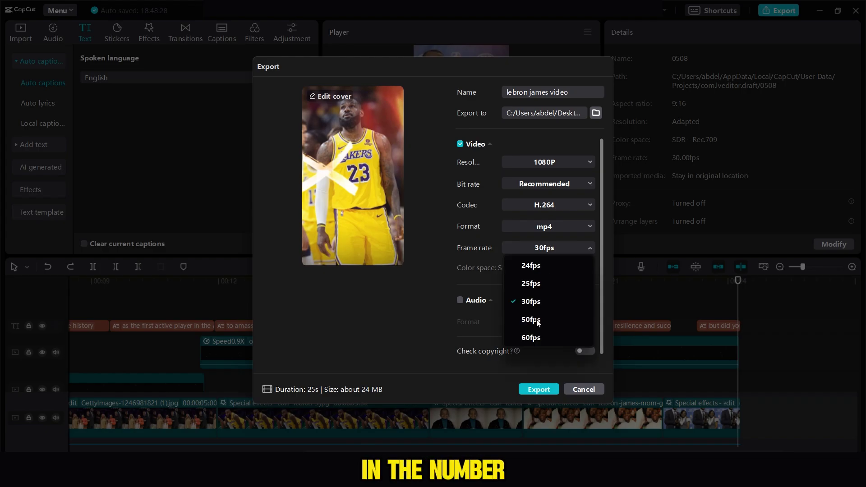
left_click(531, 341)
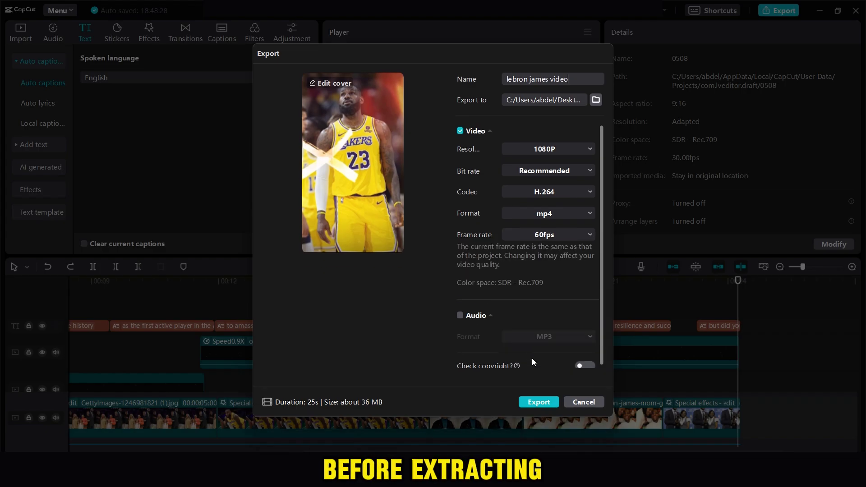
left_click(532, 402)
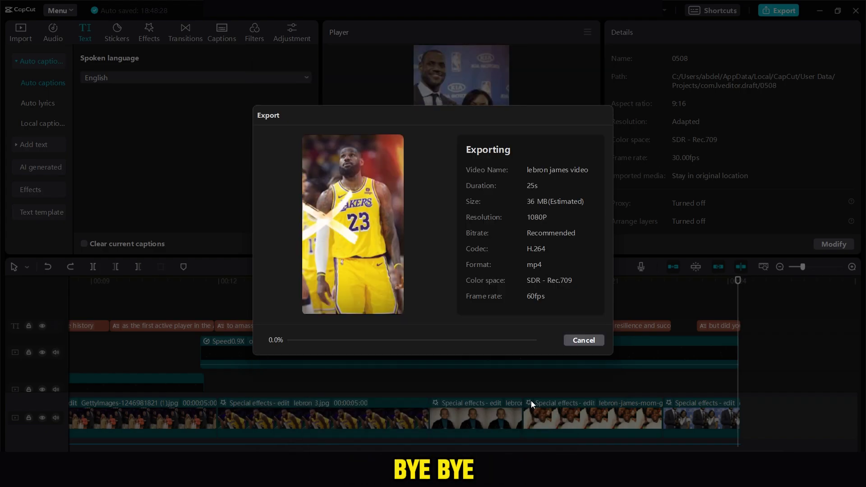